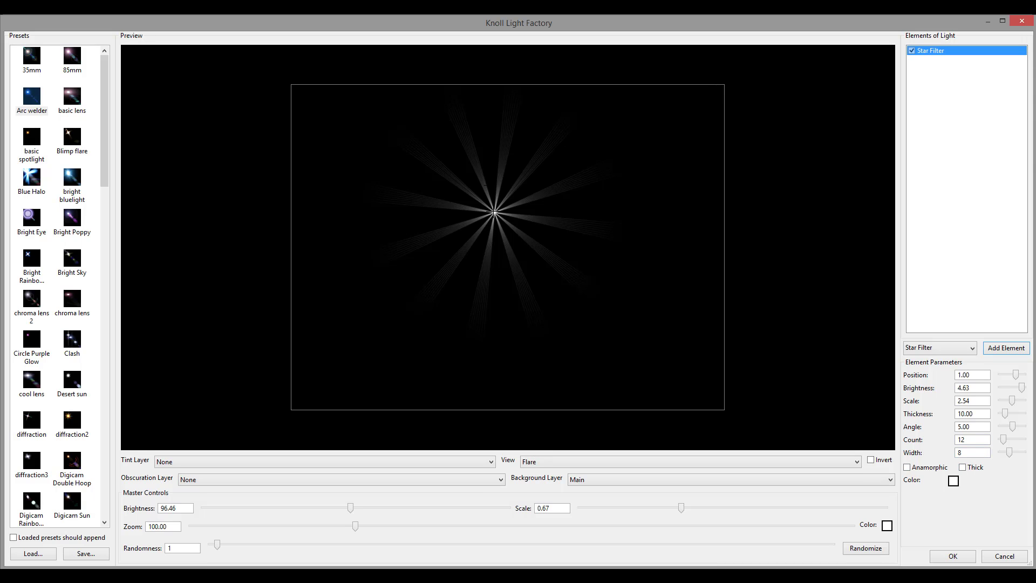
Shift the star flare slightly down and right, and set its brightness to 4.76, scale to 2.67, thickness to 46.44 and angle to 17.14.
{"action": "left_click_drag", "start_coordinate": [495, 213], "coordinate": [518, 222]}
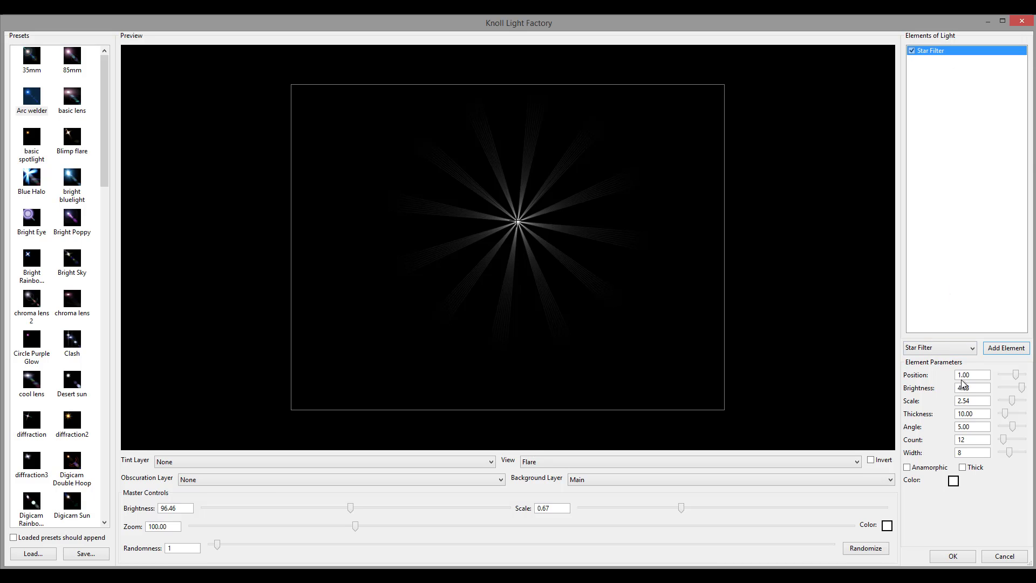
{"action": "left_click", "coordinate": [974, 348]}
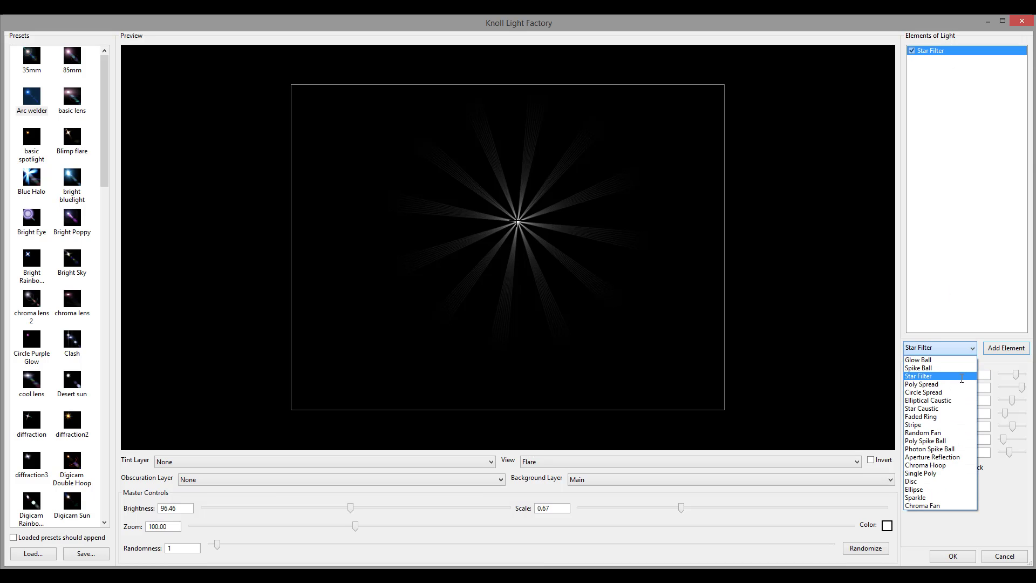
{"action": "left_click", "coordinate": [961, 378]}
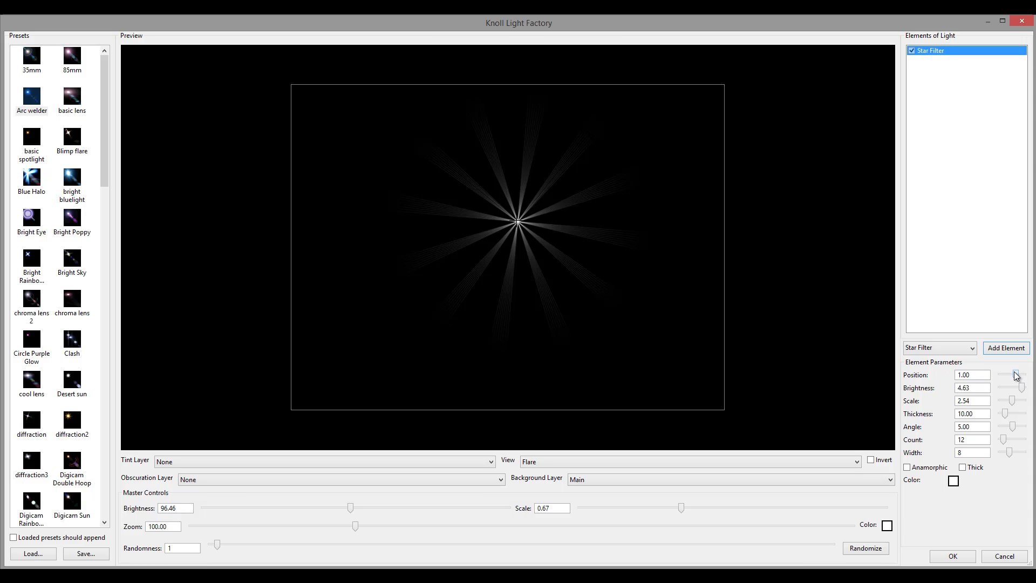
{"action": "left_click_drag", "start_coordinate": [1017, 376], "coordinate": [1017, 374]}
{"action": "mouse_move", "coordinate": [1022, 388]}
{"action": "left_mouse_down"}
{"action": "mouse_move", "coordinate": [1004, 388]}
{"action": "mouse_move", "coordinate": [1019, 388]}
{"action": "left_mouse_up"}
{"action": "left_click_drag", "start_coordinate": [1009, 402], "coordinate": [1016, 430]}
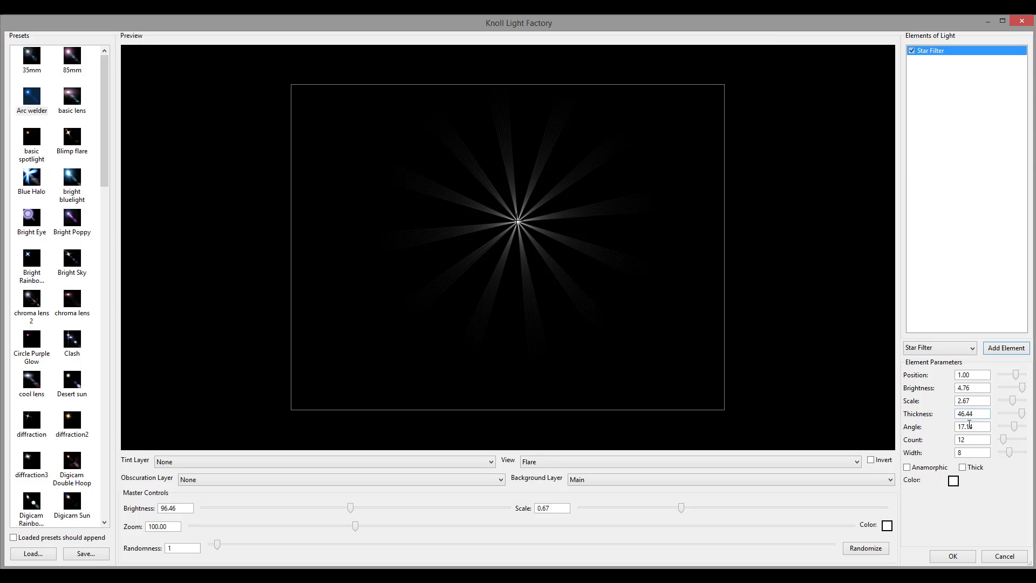
Try different ray counts on the Star Filter element: 10, 18, 6, 512 and 412.
{"action": "left_click_drag", "start_coordinate": [973, 442], "coordinate": [912, 442]}
{"action": "type", "text": "10"}
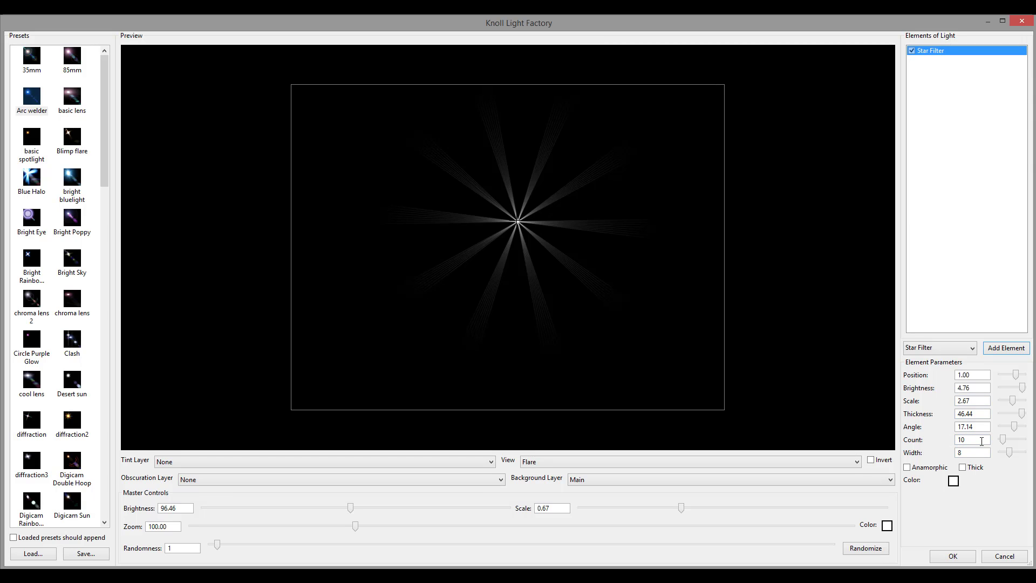
{"action": "left_click_drag", "start_coordinate": [982, 442], "coordinate": [920, 438]}
{"action": "type", "text": "18"}
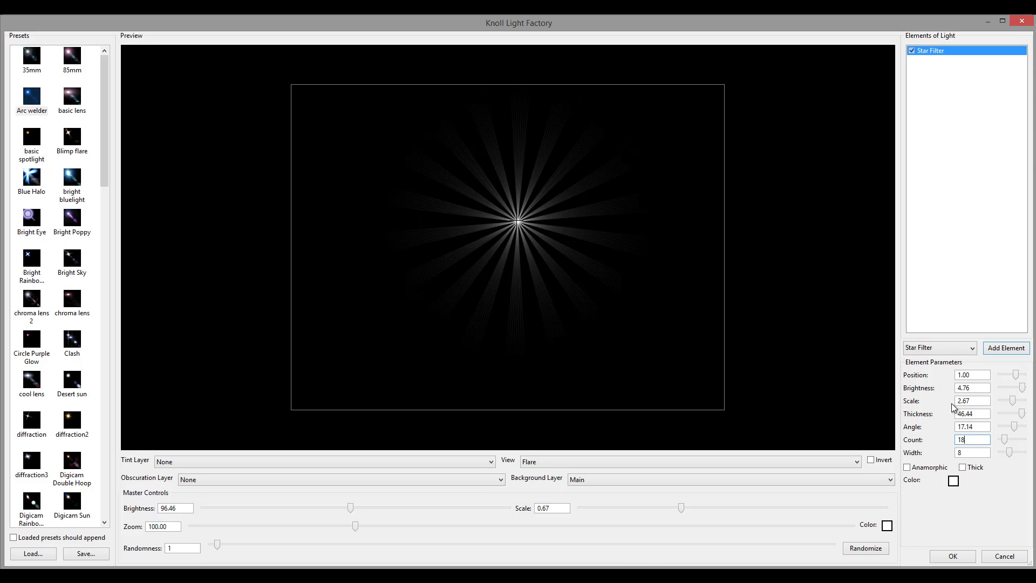
{"action": "left_click_drag", "start_coordinate": [973, 440], "coordinate": [919, 442]}
{"action": "type", "text": "6"}
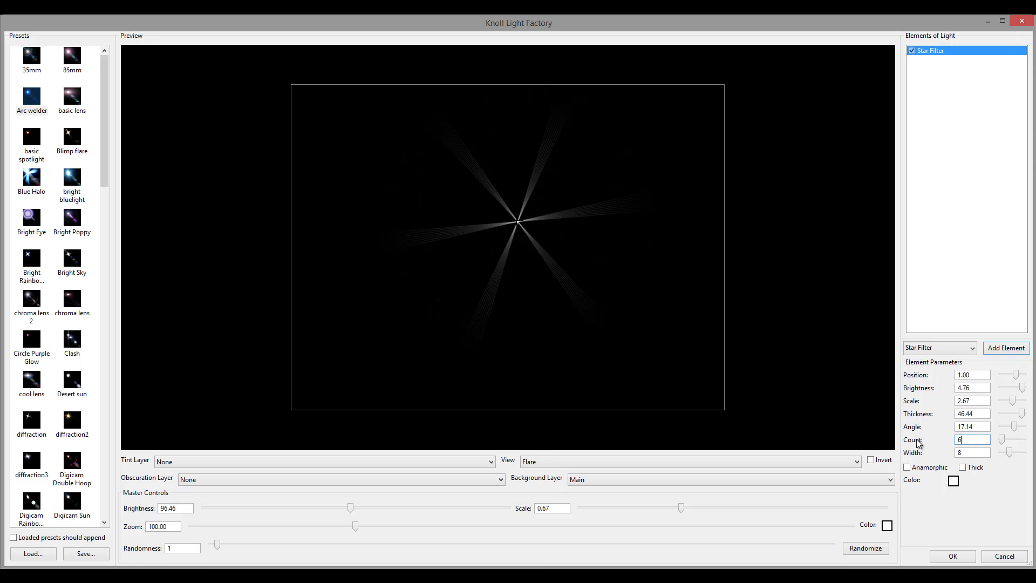
{"action": "key", "text": "BackSpace"}
{"action": "type", "text": "512"}
{"action": "left_click_drag", "start_coordinate": [978, 440], "coordinate": [906, 439]}
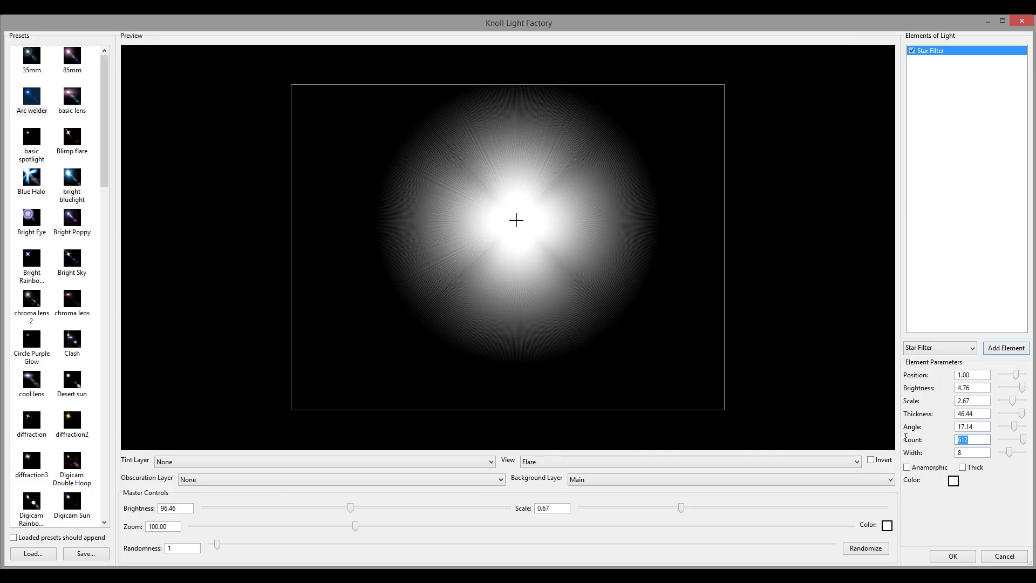
{"action": "type", "text": "412"}
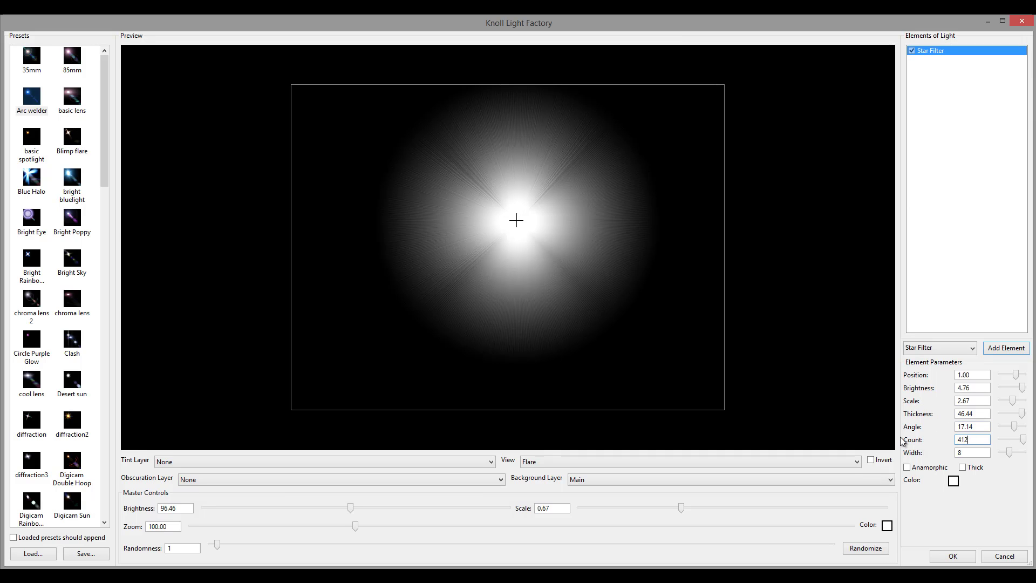
Set the Star Filter's ray count to 12.
{"action": "key", "text": "Tab"}
{"action": "double_click", "coordinate": [978, 440]}
{"action": "type", "text": "1"}
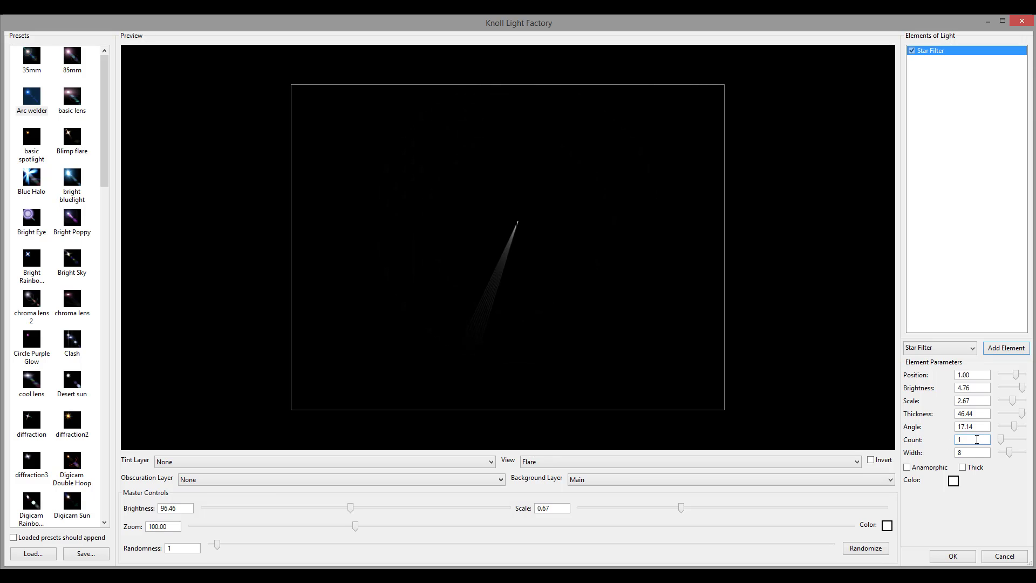
{"action": "type", "text": "2"}
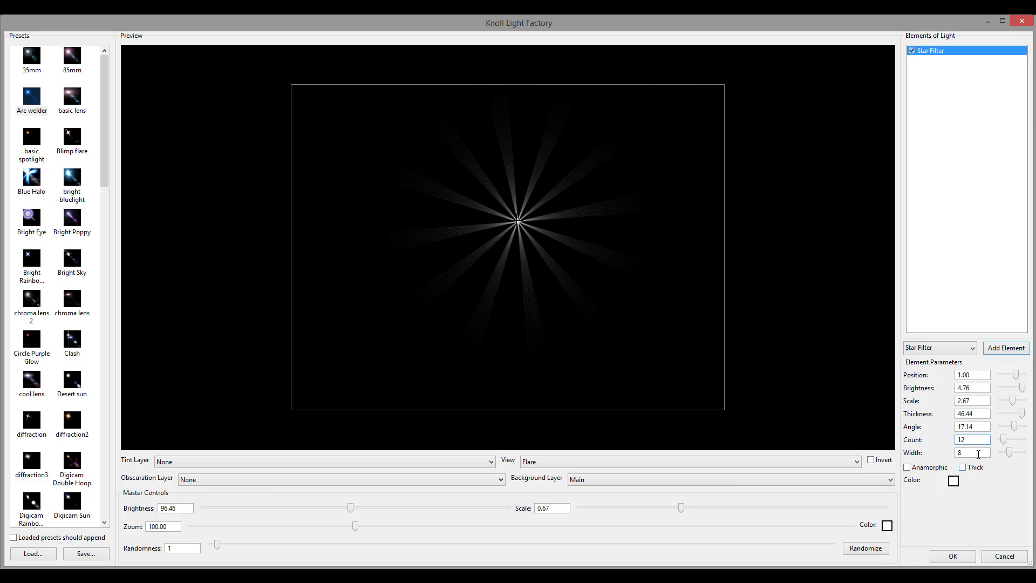
Set the Star Filter's ray width to 16, try the Anamorphic option, and enable Thick rays.
{"action": "left_click_drag", "start_coordinate": [1010, 452], "coordinate": [1030, 463]}
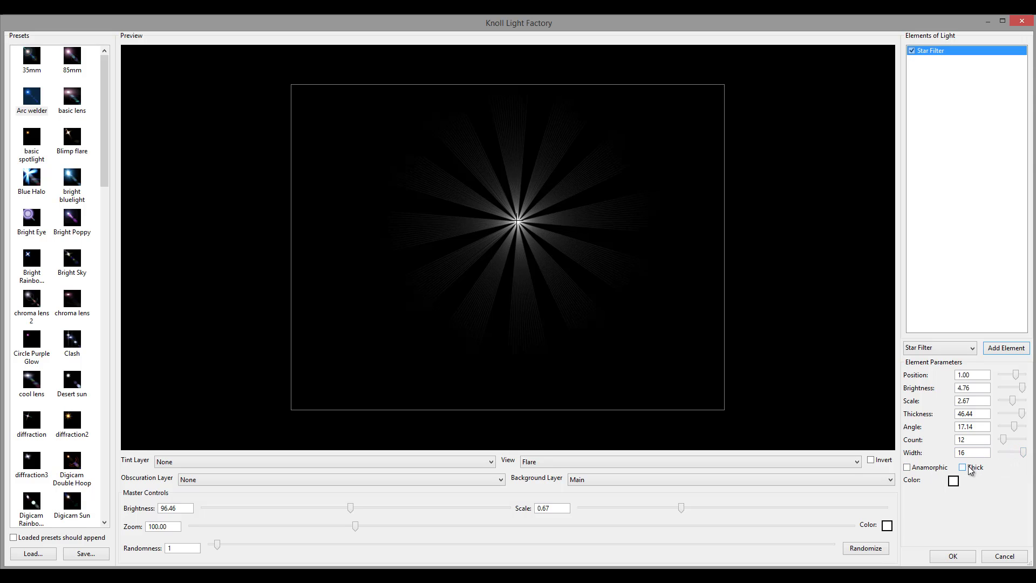
{"action": "left_click", "coordinate": [907, 468]}
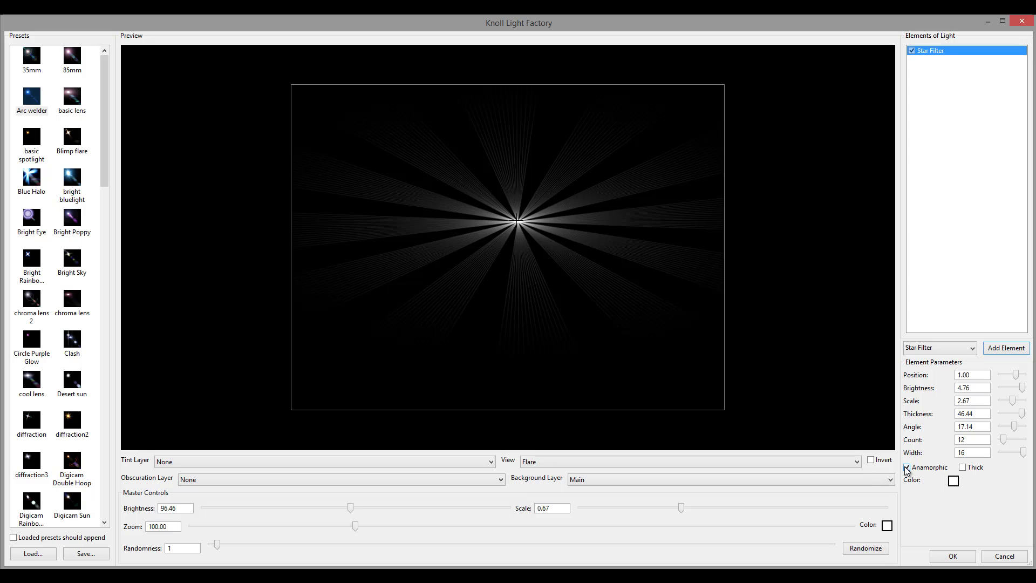
{"action": "left_click", "coordinate": [907, 468]}
{"action": "left_click", "coordinate": [963, 467]}
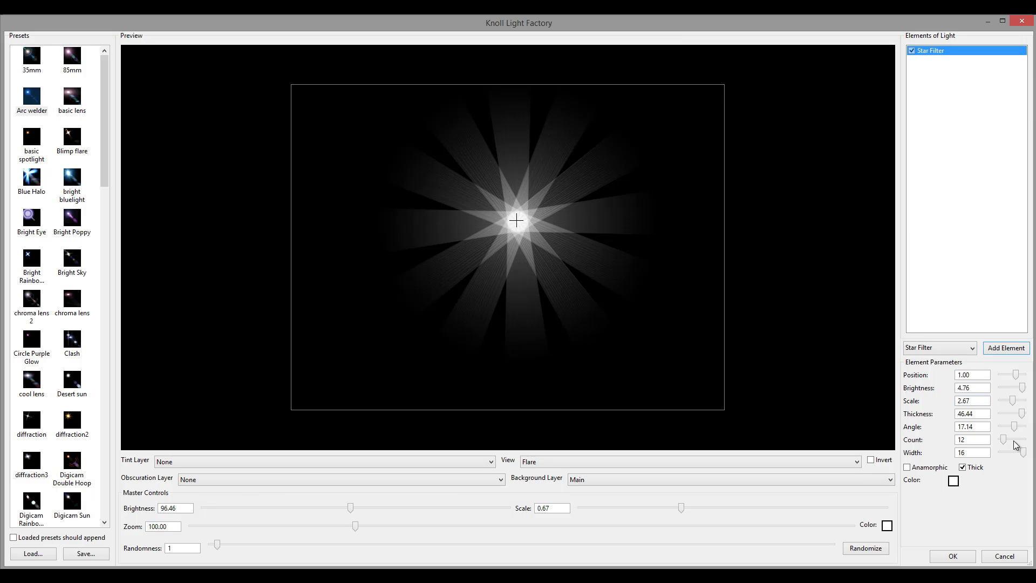
{"action": "mouse_move", "coordinate": [1014, 403]}
{"action": "left_mouse_down"}
{"action": "mouse_move", "coordinate": [1000, 404]}
{"action": "mouse_move", "coordinate": [1021, 405]}
{"action": "mouse_move", "coordinate": [1013, 403]}
{"action": "left_mouse_up"}
Delete the Star Filter element and add a Single Poly element to the flare.
{"action": "key", "text": "Delete"}
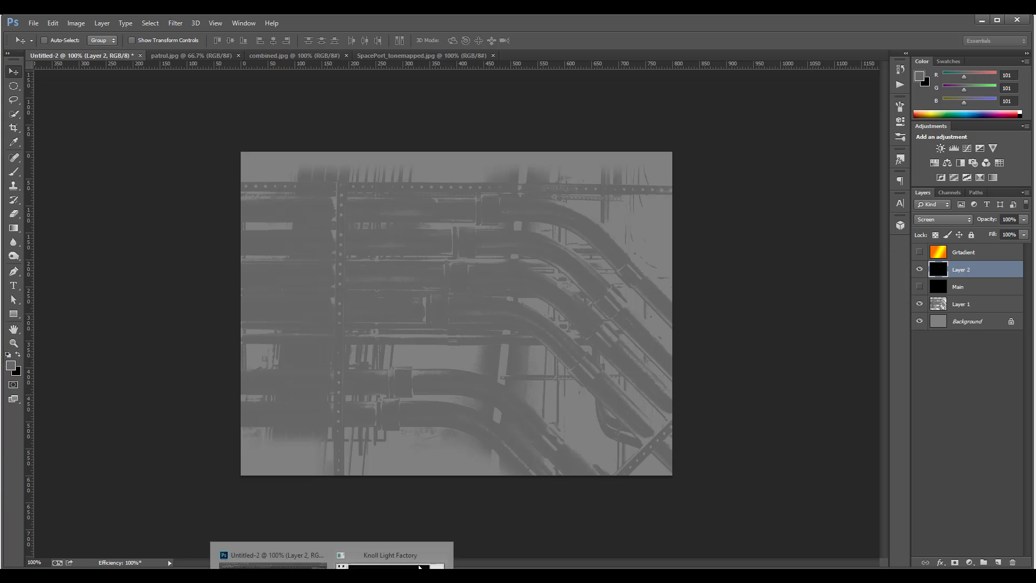
{"action": "left_click", "coordinate": [394, 556]}
{"action": "left_click", "coordinate": [972, 349]}
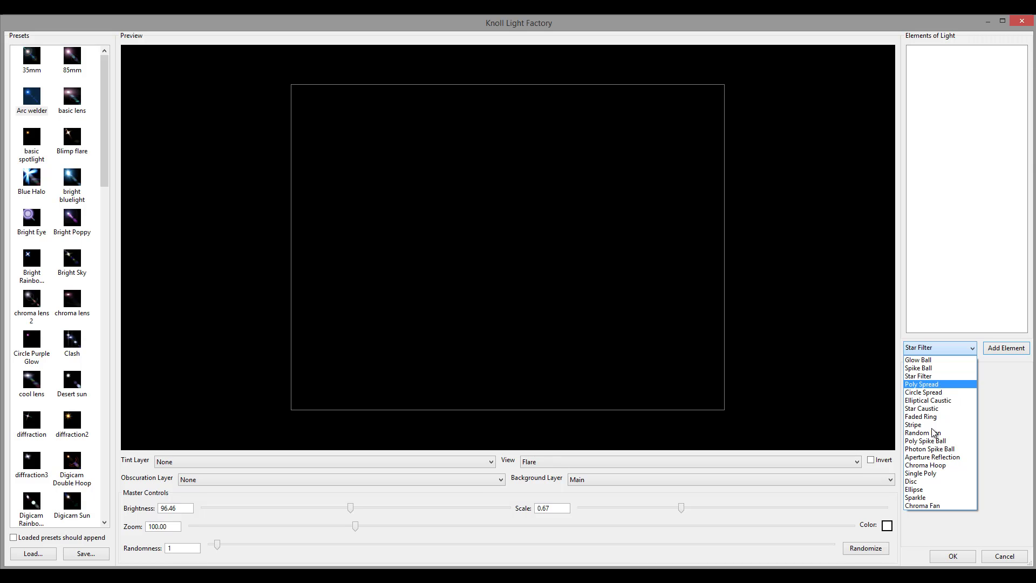
{"action": "left_click", "coordinate": [930, 474]}
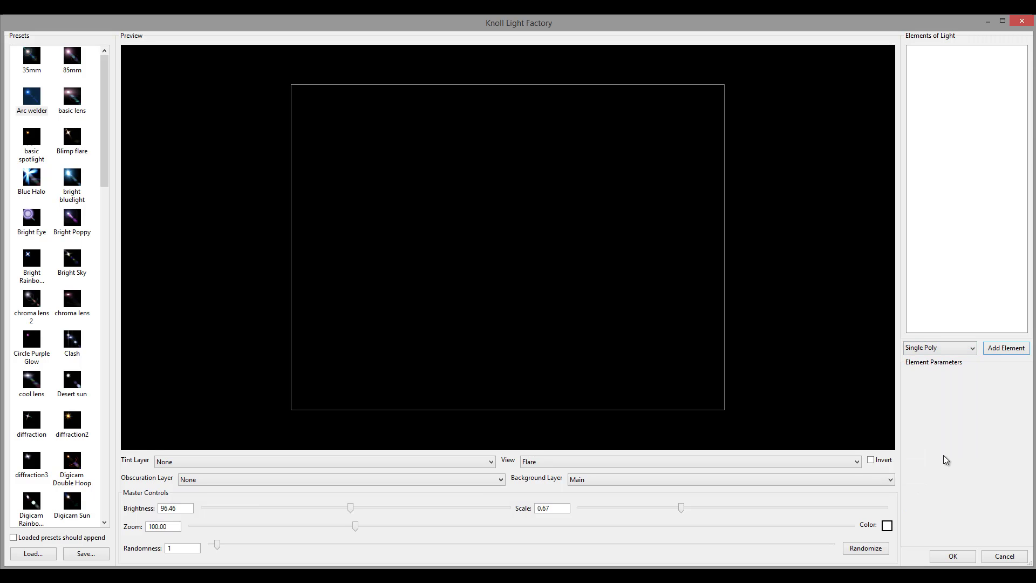
{"action": "left_click", "coordinate": [1007, 348]}
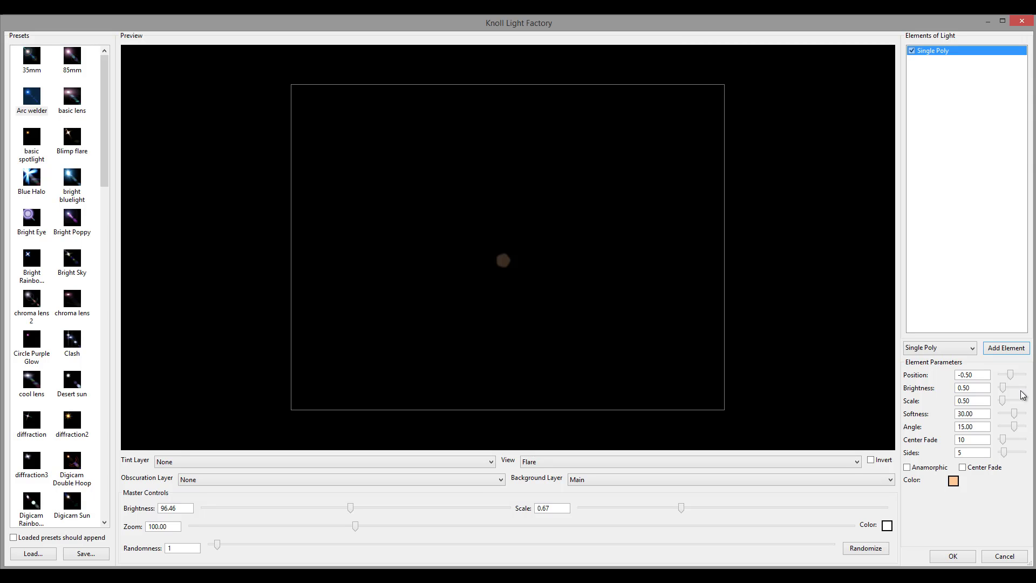
Set the polygon's position to 1, brightness to 2.62, scale to 3.83, softness to 1.29 and sides to 6.
{"action": "double_click", "coordinate": [972, 376]}
{"action": "type", "text": "1"}
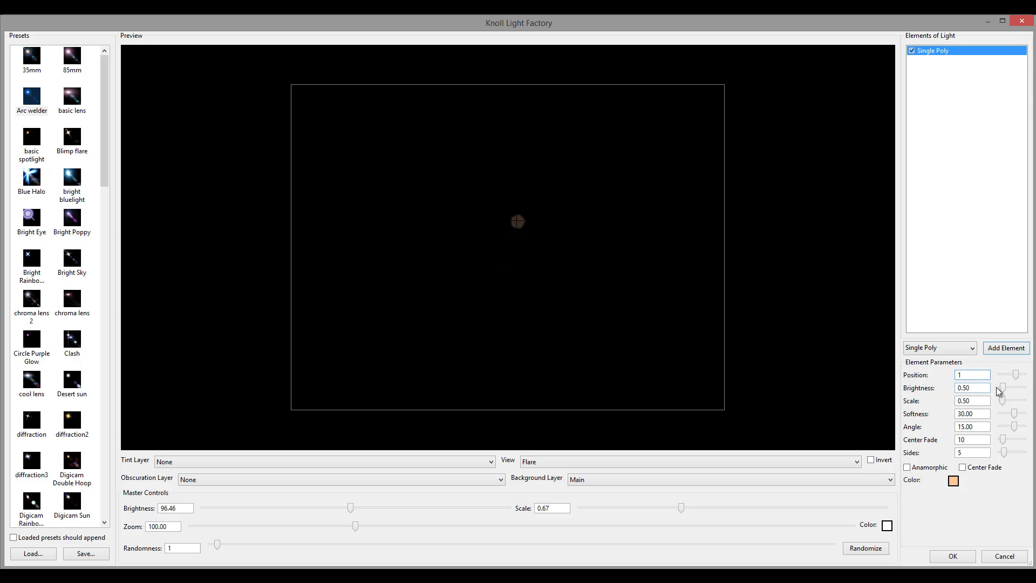
{"action": "left_click_drag", "start_coordinate": [1007, 389], "coordinate": [1020, 403]}
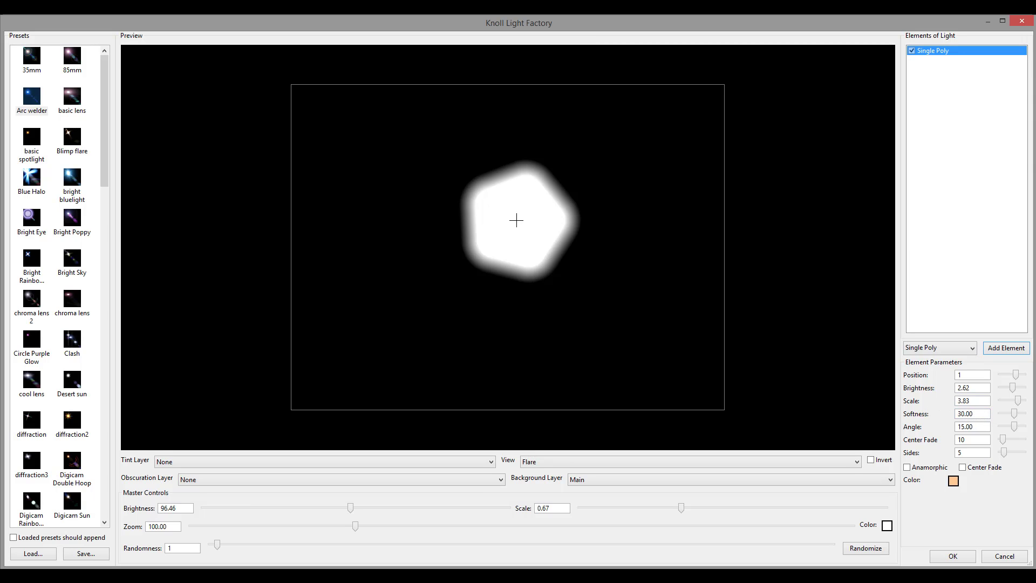
{"action": "left_click_drag", "start_coordinate": [1015, 414], "coordinate": [1003, 415]}
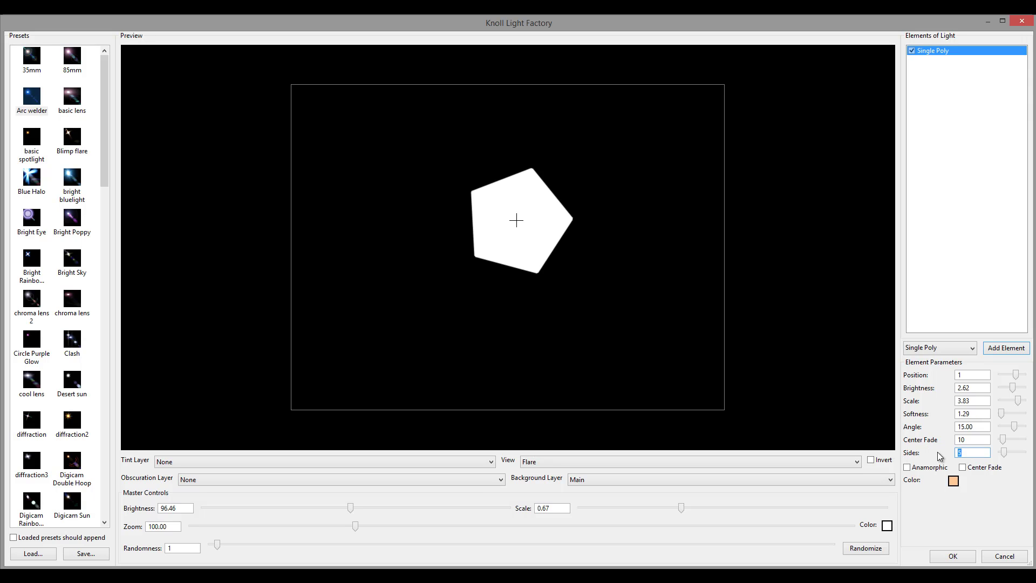
{"action": "type", "text": "6"}
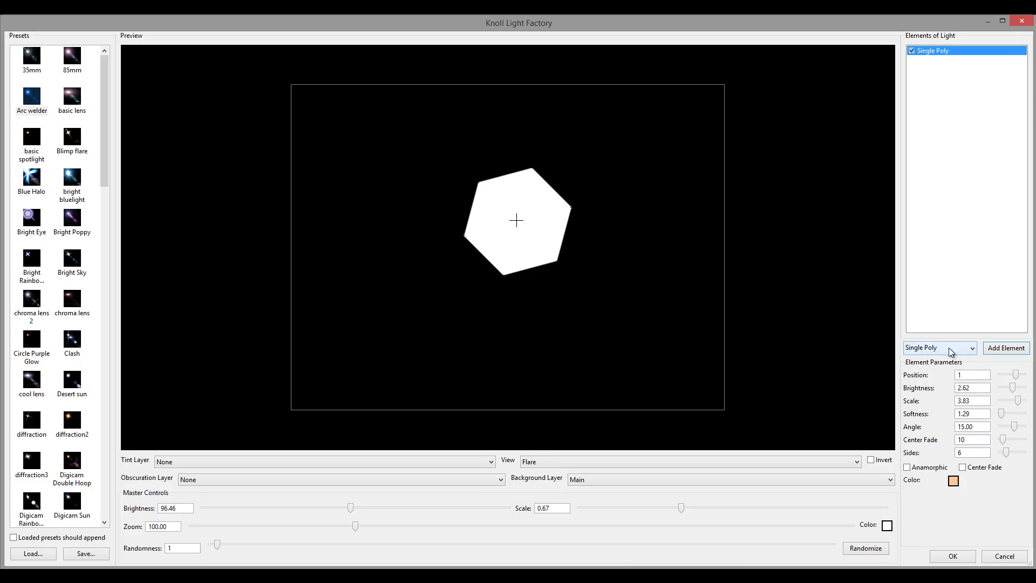
Dim the polygon to brightness 0.49, enable Center Fade with a value of 18, and set its position to 0.56.
{"action": "mouse_move", "coordinate": [1016, 375]}
{"action": "left_mouse_down"}
{"action": "mouse_move", "coordinate": [1000, 377]}
{"action": "mouse_move", "coordinate": [1003, 389]}
{"action": "left_mouse_up"}
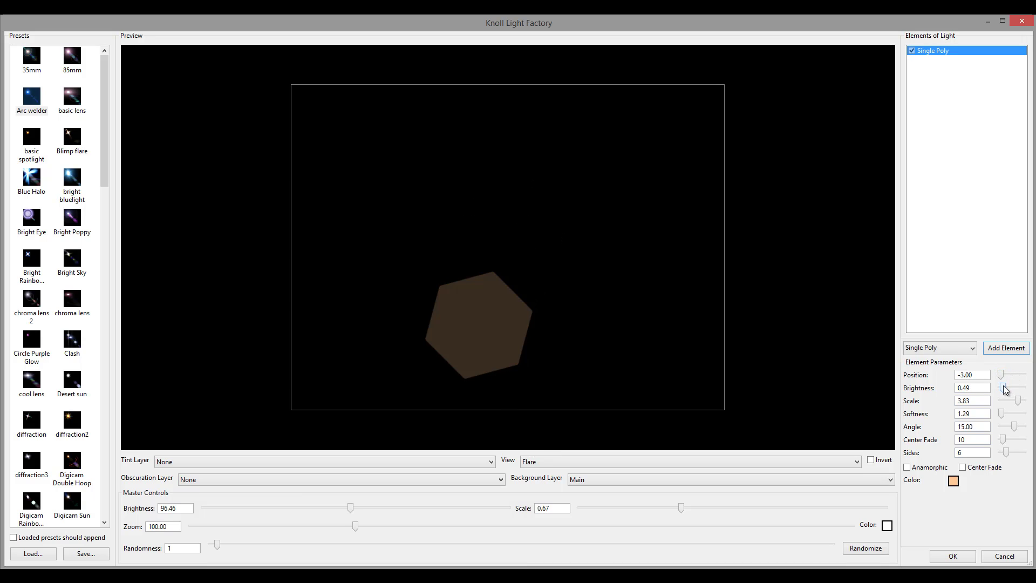
{"action": "mouse_move", "coordinate": [1003, 441]}
{"action": "left_mouse_down"}
{"action": "mouse_move", "coordinate": [1025, 441]}
{"action": "mouse_move", "coordinate": [994, 444]}
{"action": "mouse_move", "coordinate": [1023, 441]}
{"action": "left_mouse_up"}
{"action": "left_click", "coordinate": [963, 467]}
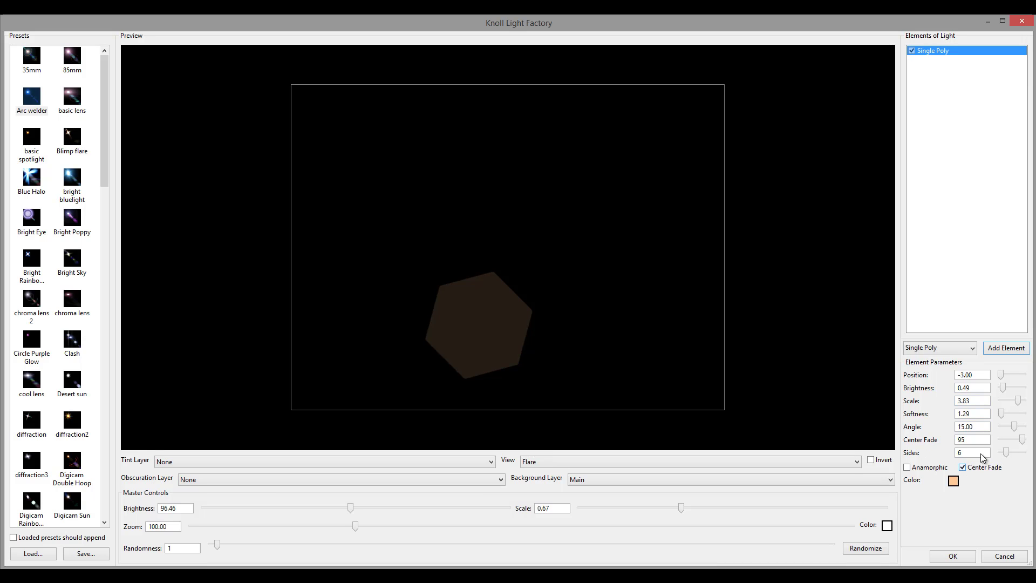
{"action": "left_click_drag", "start_coordinate": [1024, 441], "coordinate": [1007, 440]}
{"action": "left_click_drag", "start_coordinate": [1001, 375], "coordinate": [1016, 365]}
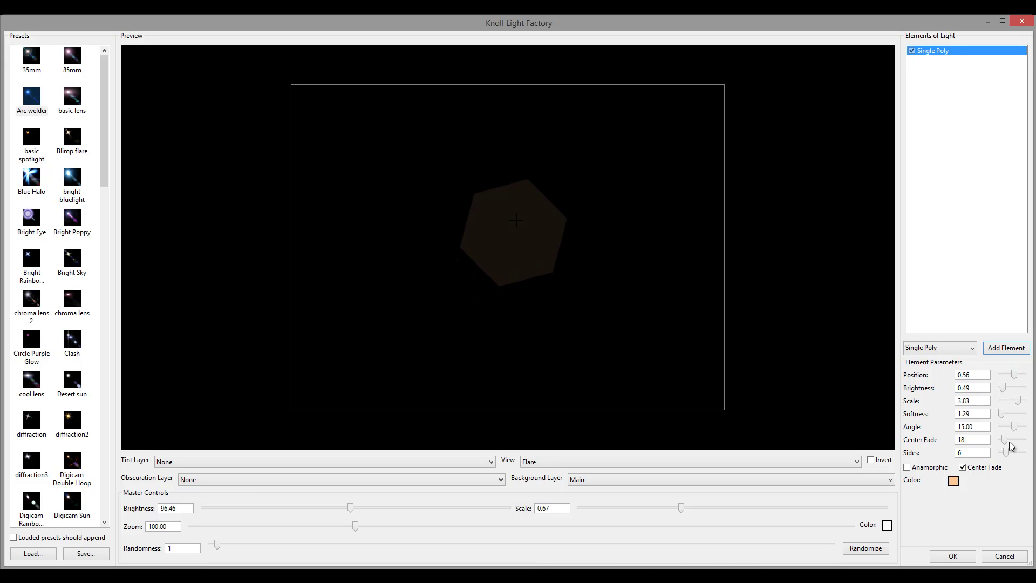
{"action": "left_click_drag", "start_coordinate": [1005, 440], "coordinate": [1005, 441]}
Set the polygon's position to -1.00, angle to 51.43 and softness to 0.10.
{"action": "left_click_drag", "start_coordinate": [1015, 373], "coordinate": [994, 381]}
{"action": "double_click", "coordinate": [988, 373]}
{"action": "type", "text": "3"}
{"action": "key", "text": "Return"}
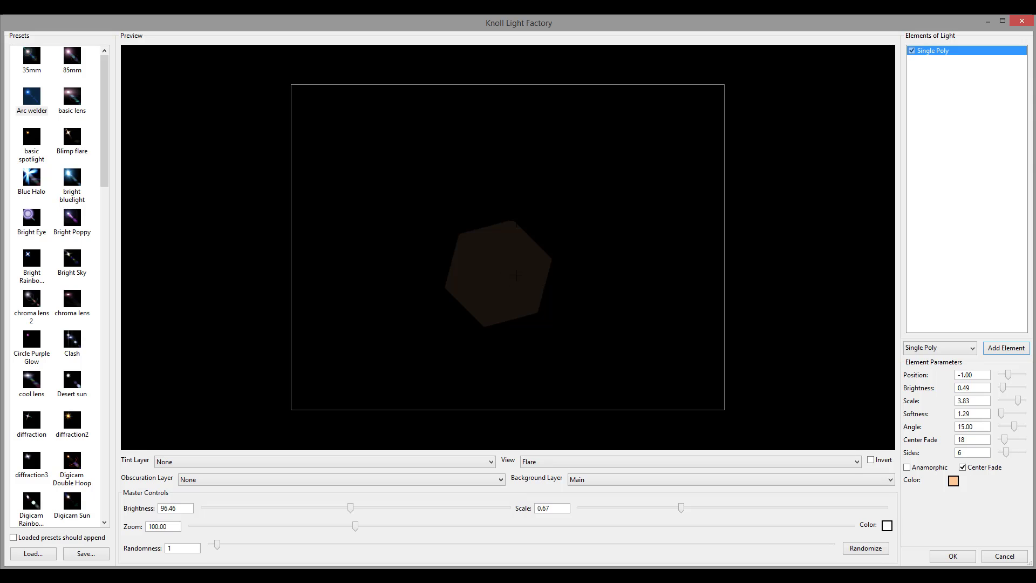
{"action": "left_click", "coordinate": [1007, 454]}
{"action": "mouse_move", "coordinate": [1015, 431]}
{"action": "left_mouse_down"}
{"action": "mouse_move", "coordinate": [991, 429]}
{"action": "mouse_move", "coordinate": [1022, 431]}
{"action": "mouse_move", "coordinate": [1002, 430]}
{"action": "mouse_move", "coordinate": [1018, 430]}
{"action": "mouse_move", "coordinate": [1025, 417]}
{"action": "mouse_move", "coordinate": [1000, 420]}
{"action": "left_mouse_up"}
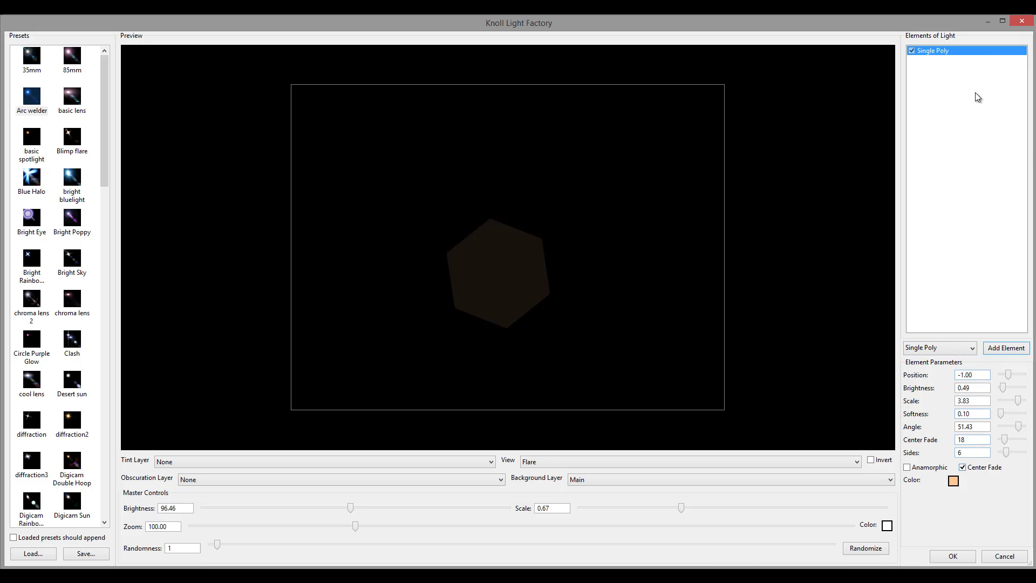
Replace the Single Poly element with a Poly Spread element.
{"action": "key", "text": "Delete"}
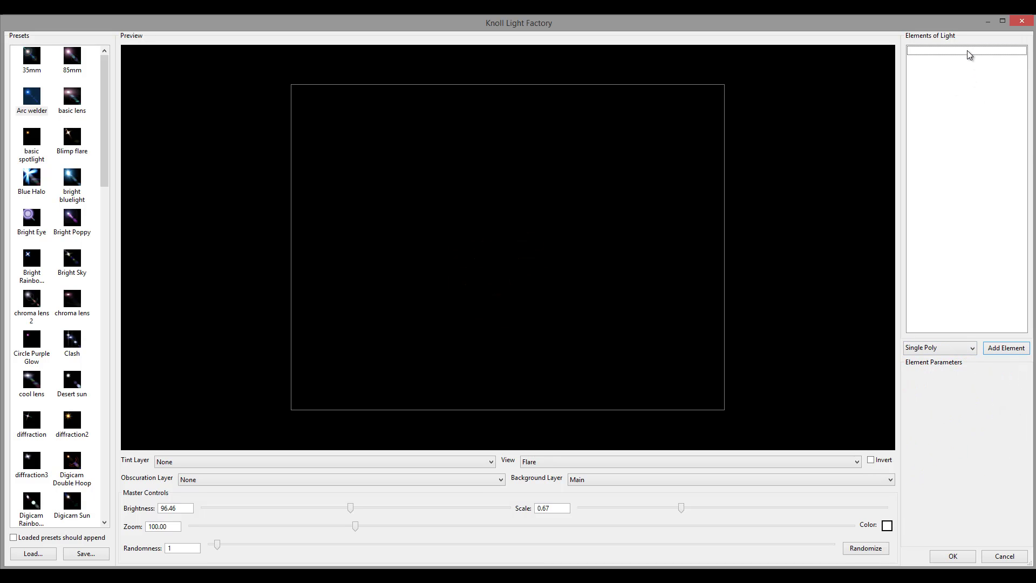
{"action": "left_click", "coordinate": [965, 348]}
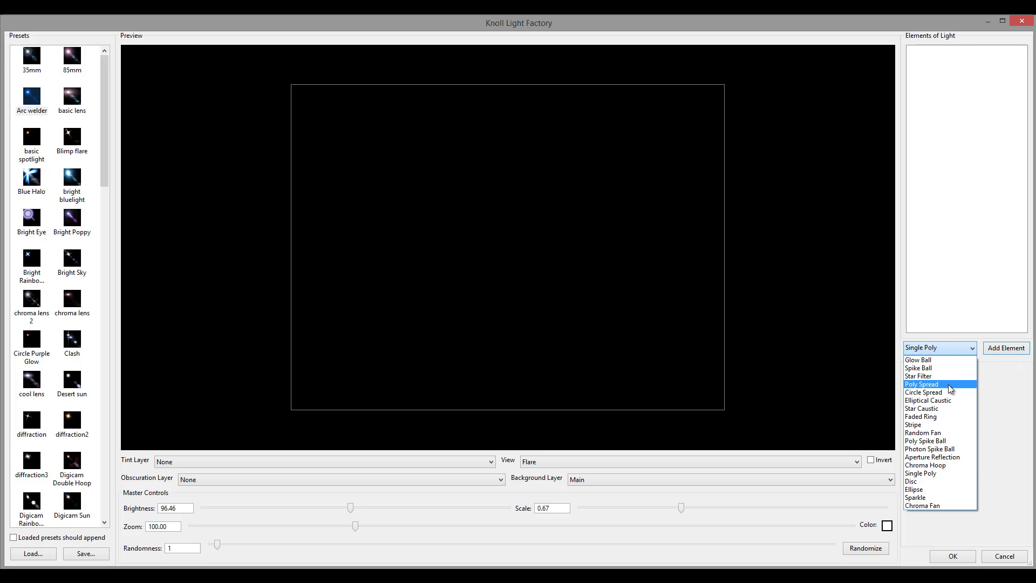
{"action": "left_click", "coordinate": [948, 385]}
{"action": "left_click", "coordinate": [1010, 348]}
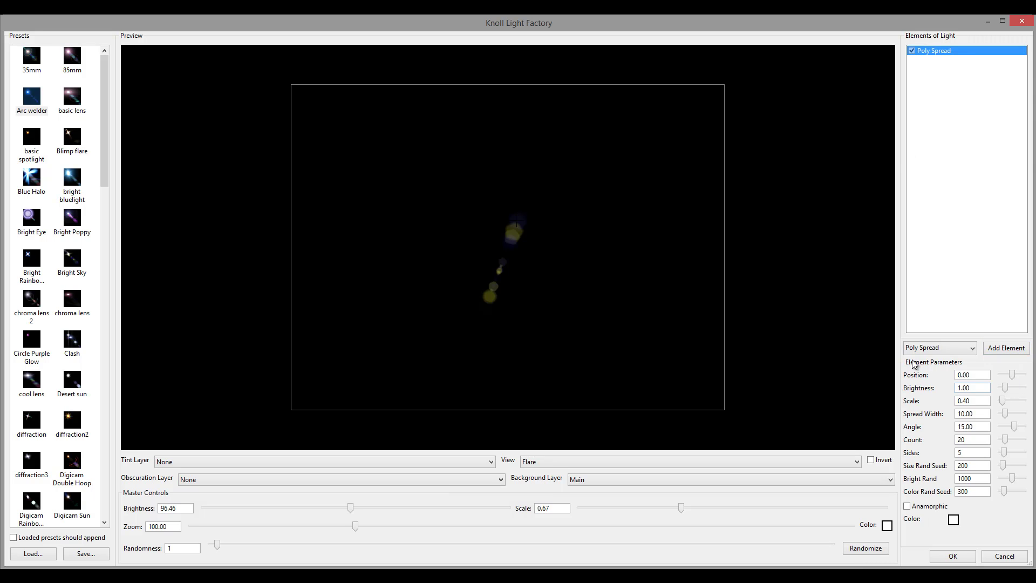
Move the light source toward the frame's upper right, and set the Poly Spread's position to -0.29, brightness to 2.62 and scale to 1.73.
{"action": "left_click_drag", "start_coordinate": [517, 223], "coordinate": [547, 213]}
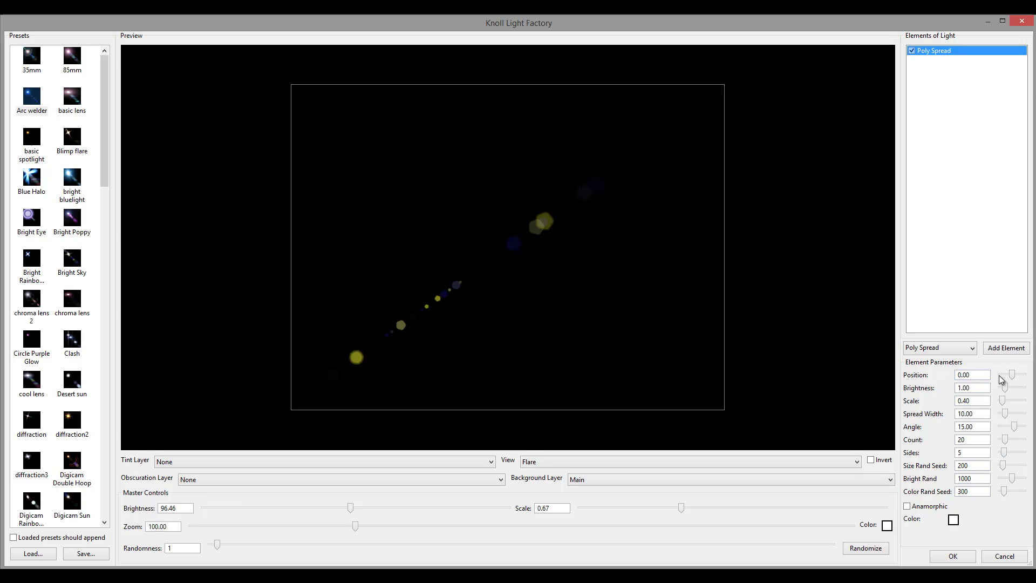
{"action": "left_click", "coordinate": [1013, 378]}
{"action": "left_click_drag", "start_coordinate": [1013, 378], "coordinate": [951, 374]}
{"action": "double_click", "coordinate": [972, 374]}
{"action": "left_click", "coordinate": [984, 373]}
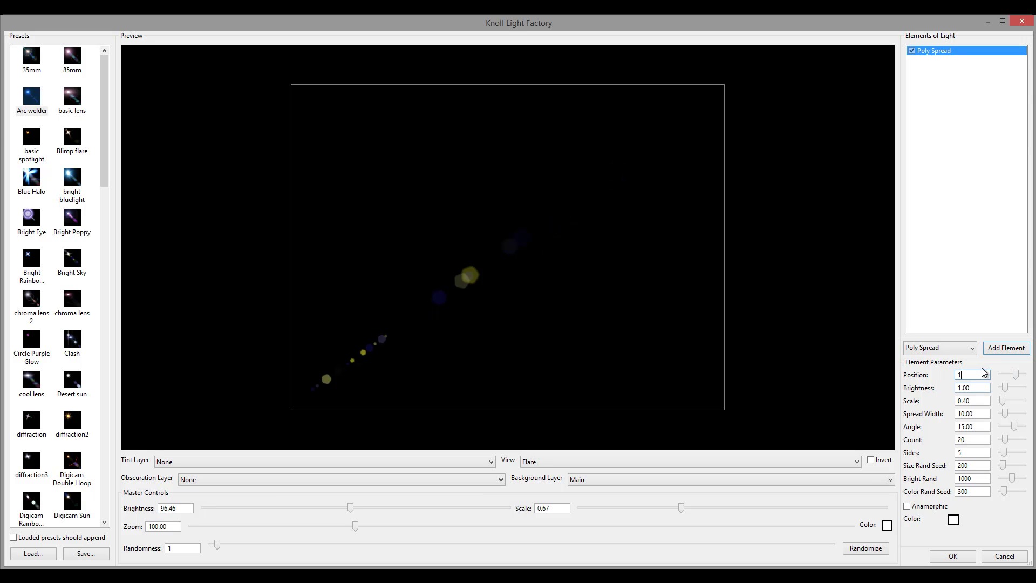
{"action": "left_click_drag", "start_coordinate": [1011, 376], "coordinate": [1010, 401]}
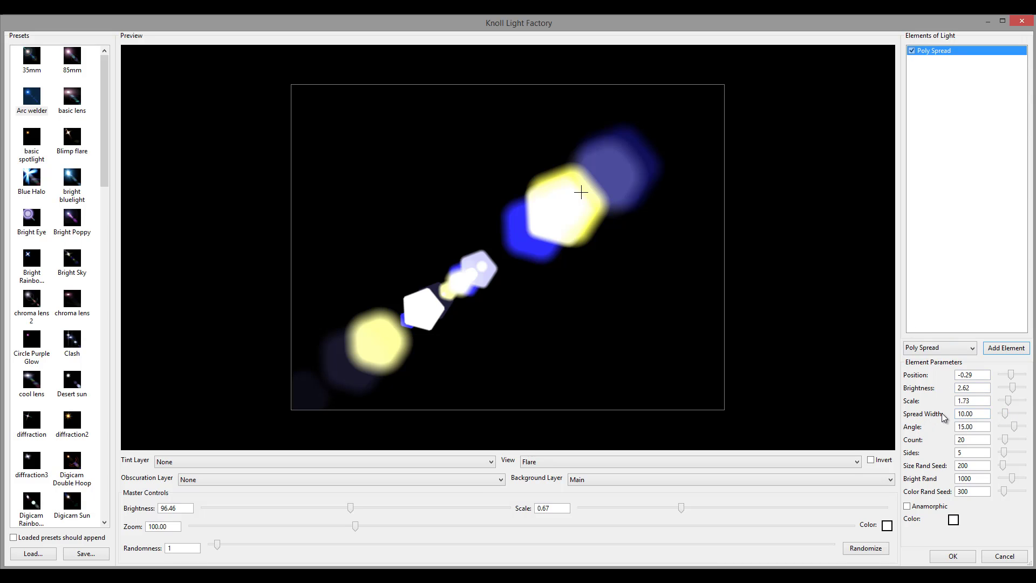
Move the light source closer to the frame's centre and set the Poly Spread's spread width to 10.79.
{"action": "mouse_move", "coordinate": [1007, 416]}
{"action": "left_mouse_down"}
{"action": "mouse_move", "coordinate": [1019, 415]}
{"action": "mouse_move", "coordinate": [1006, 412]}
{"action": "left_mouse_up"}
{"action": "left_click_drag", "start_coordinate": [612, 213], "coordinate": [535, 224]}
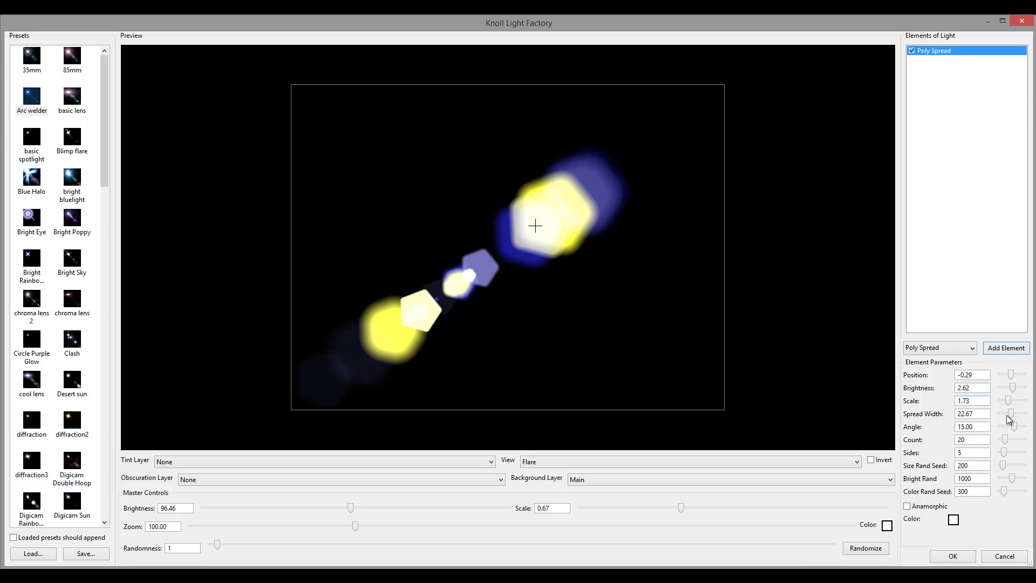
{"action": "left_click_drag", "start_coordinate": [1013, 414], "coordinate": [1007, 411]}
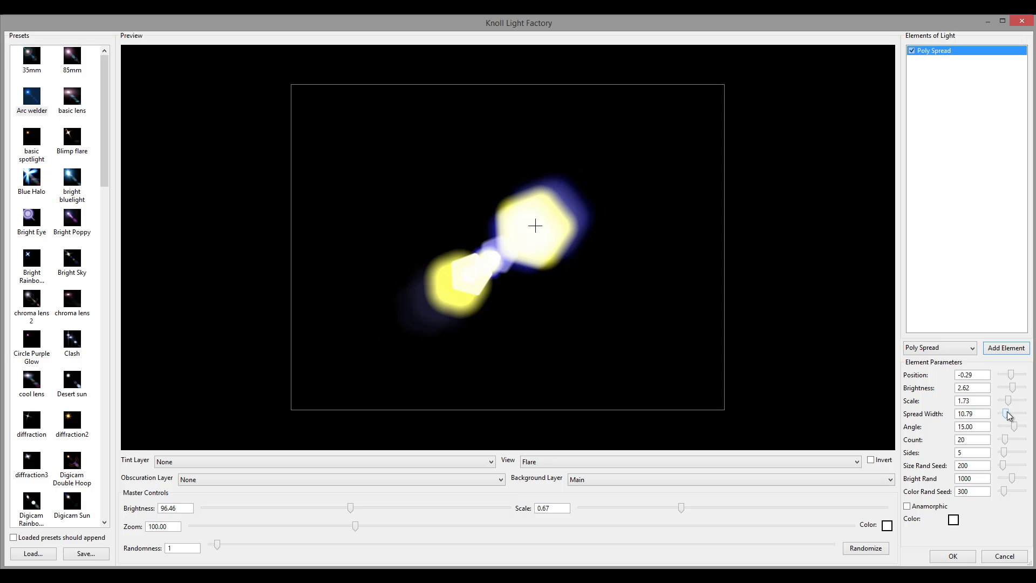
Move the light source farther toward the frame's upper right, and set the Poly Spread's count to 8 after trying 100 and 200.
{"action": "left_click_drag", "start_coordinate": [556, 246], "coordinate": [583, 202]}
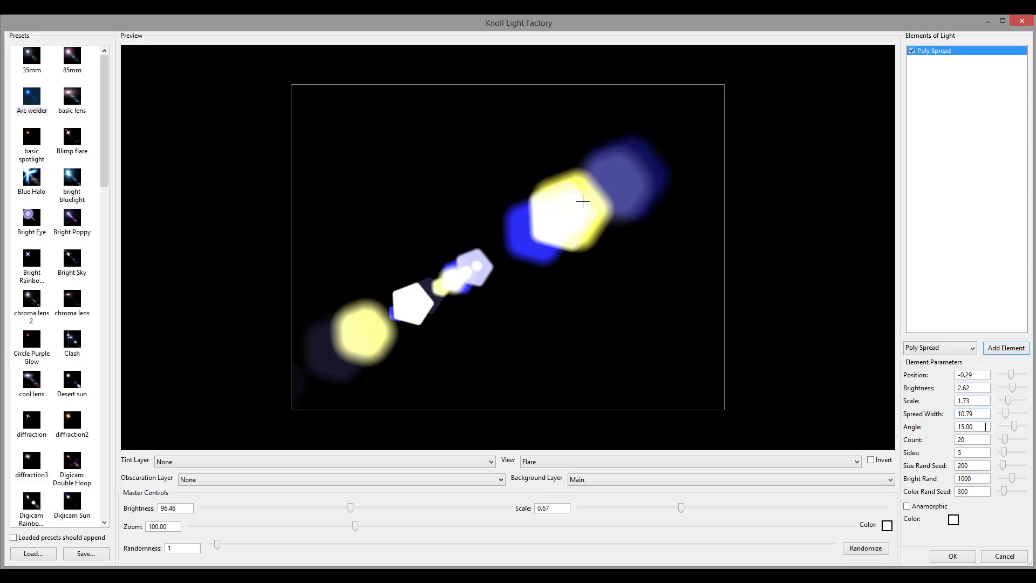
{"action": "mouse_move", "coordinate": [583, 202]}
{"action": "left_mouse_down"}
{"action": "mouse_move", "coordinate": [555, 176]}
{"action": "mouse_move", "coordinate": [597, 173]}
{"action": "mouse_move", "coordinate": [582, 185]}
{"action": "left_mouse_up"}
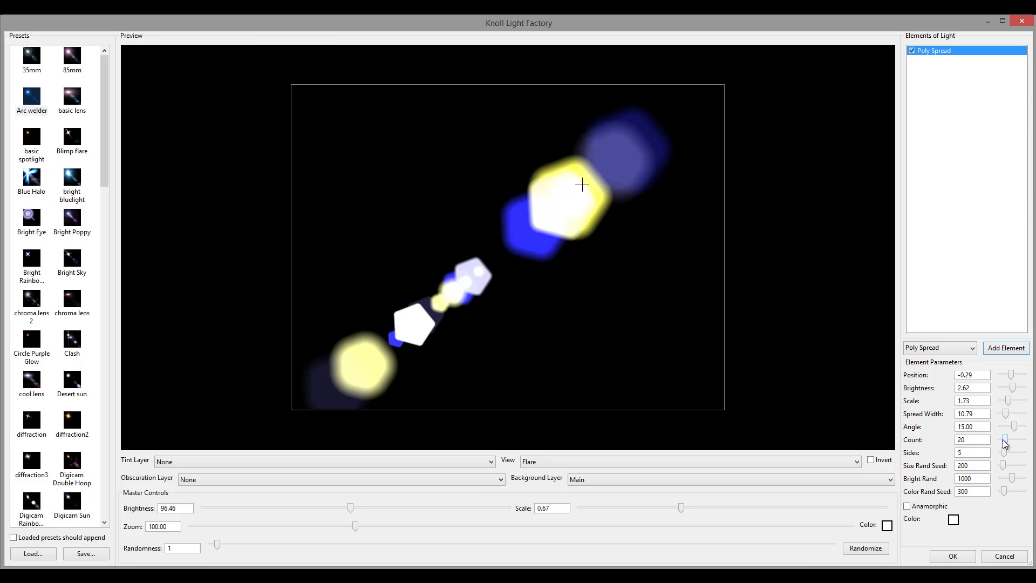
{"action": "left_click_drag", "start_coordinate": [1005, 443], "coordinate": [920, 436]}
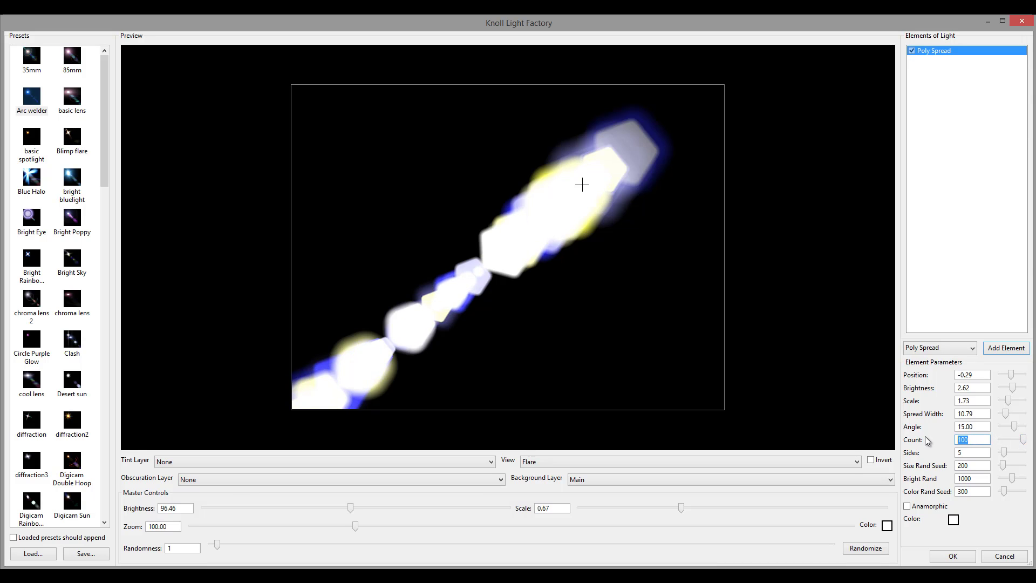
{"action": "type", "text": "200"}
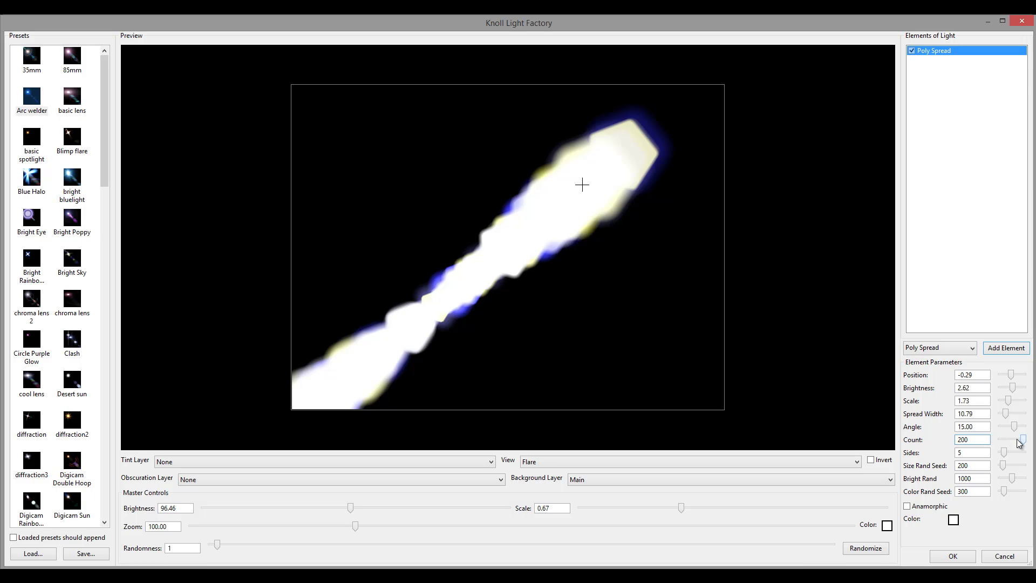
{"action": "mouse_move", "coordinate": [1021, 441]}
{"action": "left_mouse_down"}
{"action": "mouse_move", "coordinate": [992, 443]}
{"action": "mouse_move", "coordinate": [1003, 442]}
{"action": "left_mouse_up"}
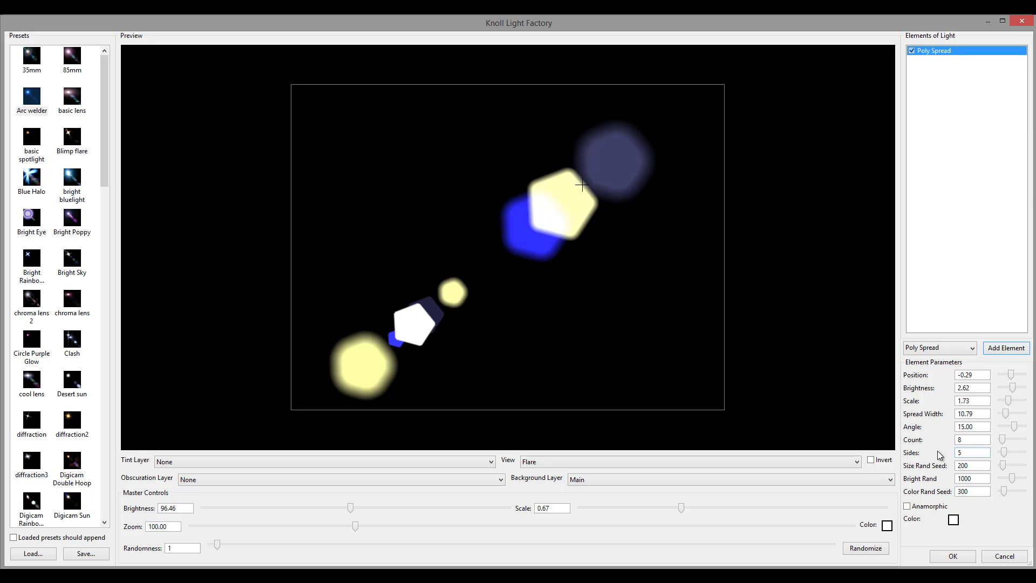
Try reducing the number of sides of the Poly Spread's polygons to 2.
{"action": "mouse_move", "coordinate": [1006, 457]}
{"action": "left_mouse_down"}
{"action": "mouse_move", "coordinate": [1026, 454]}
{"action": "mouse_move", "coordinate": [998, 456]}
{"action": "left_mouse_up"}
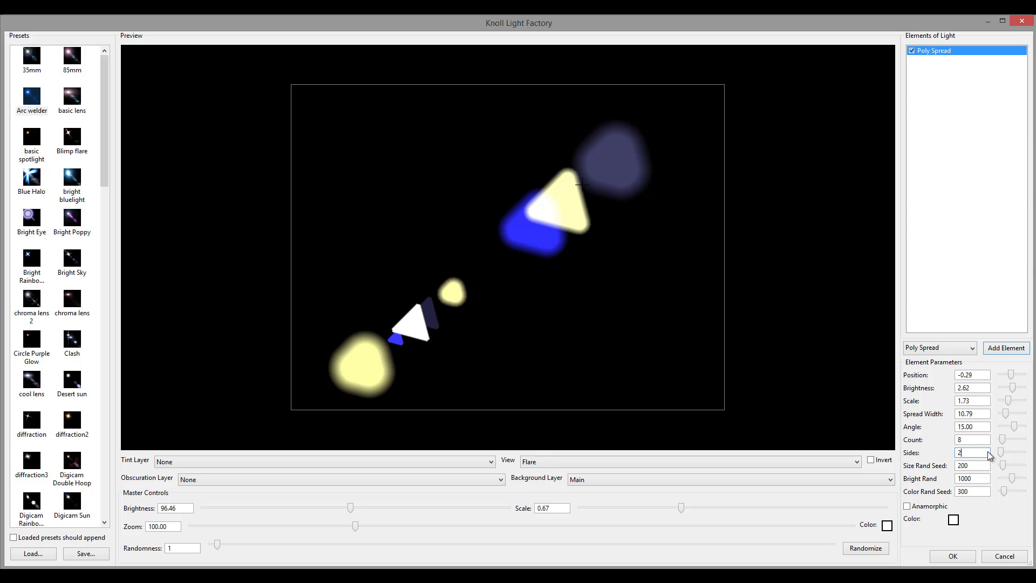
{"action": "type", "text": "2"}
{"action": "mouse_move", "coordinate": [1002, 453]}
{"action": "left_mouse_down"}
{"action": "mouse_move", "coordinate": [1015, 453]}
{"action": "mouse_move", "coordinate": [989, 456]}
{"action": "left_mouse_up"}
{"action": "key", "text": "BackSpace"}
{"action": "type", "text": "2"}
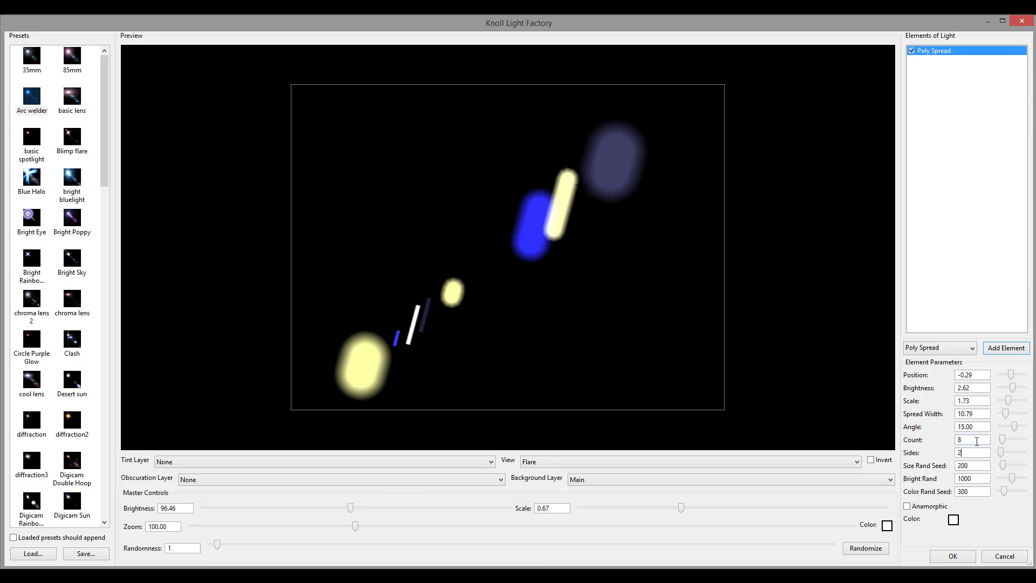
{"action": "left_click", "coordinate": [976, 440]}
Move the light source slightly farther out, and set the Poly Spread's sides to 5 and size random seed to 428.
{"action": "left_click_drag", "start_coordinate": [582, 184], "coordinate": [610, 177]}
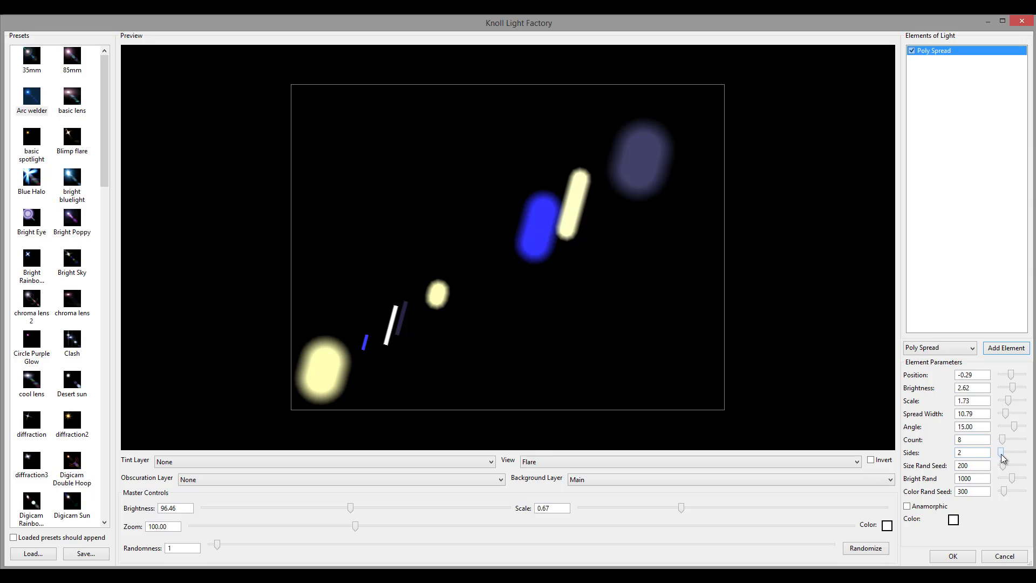
{"action": "left_click_drag", "start_coordinate": [1002, 452], "coordinate": [1006, 458]}
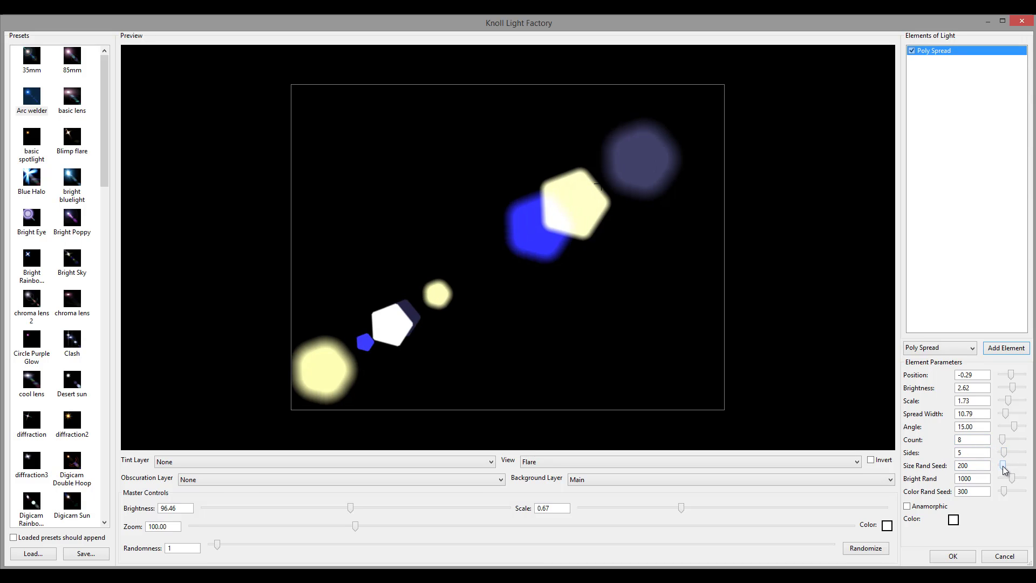
{"action": "mouse_move", "coordinate": [1004, 467]}
{"action": "left_mouse_down"}
{"action": "mouse_move", "coordinate": [1029, 471]}
{"action": "mouse_move", "coordinate": [998, 472]}
{"action": "mouse_move", "coordinate": [1007, 473]}
{"action": "left_mouse_up"}
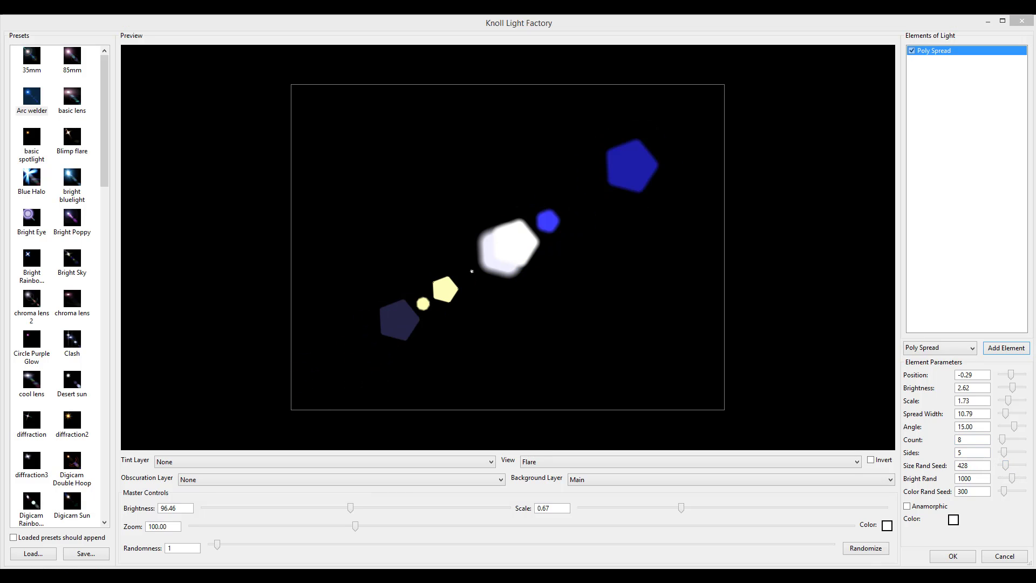
{"action": "key", "text": "Escape"}
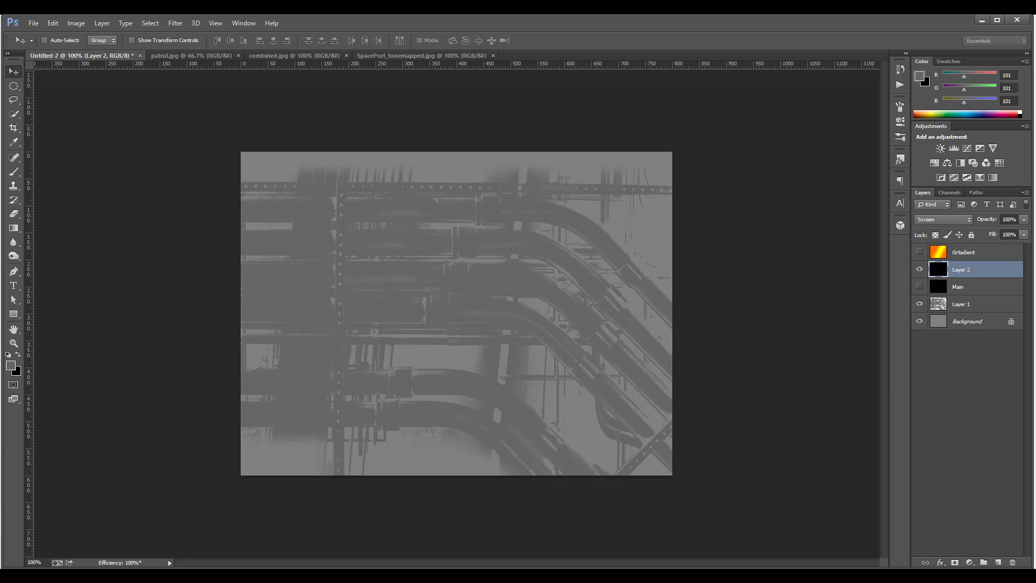
{"action": "left_click", "coordinate": [396, 556]}
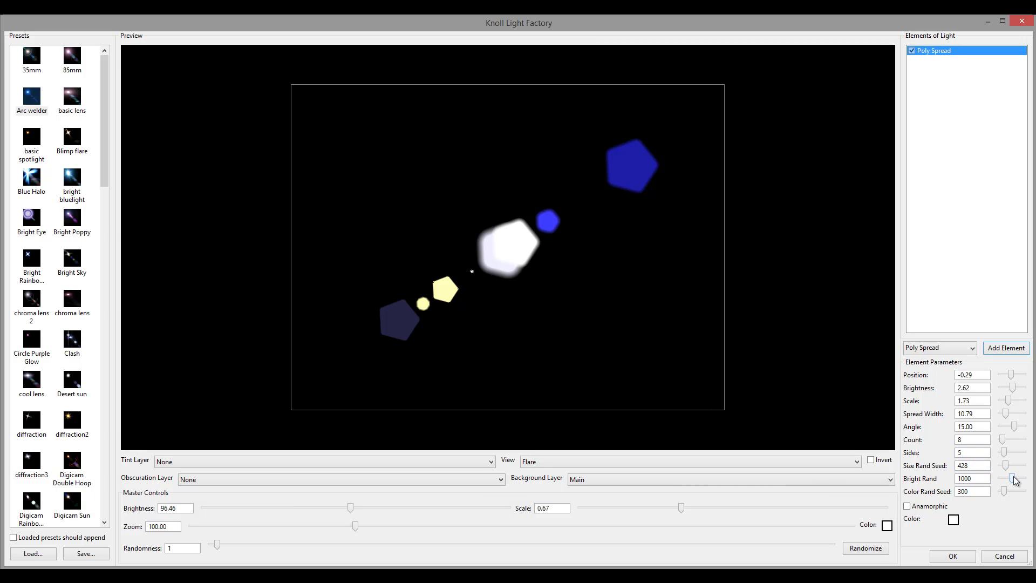
Set the Poly Spread's brightness randomness and color random seed to -1, and its color to red (ff0000).
{"action": "left_click_drag", "start_coordinate": [1016, 480], "coordinate": [988, 481]}
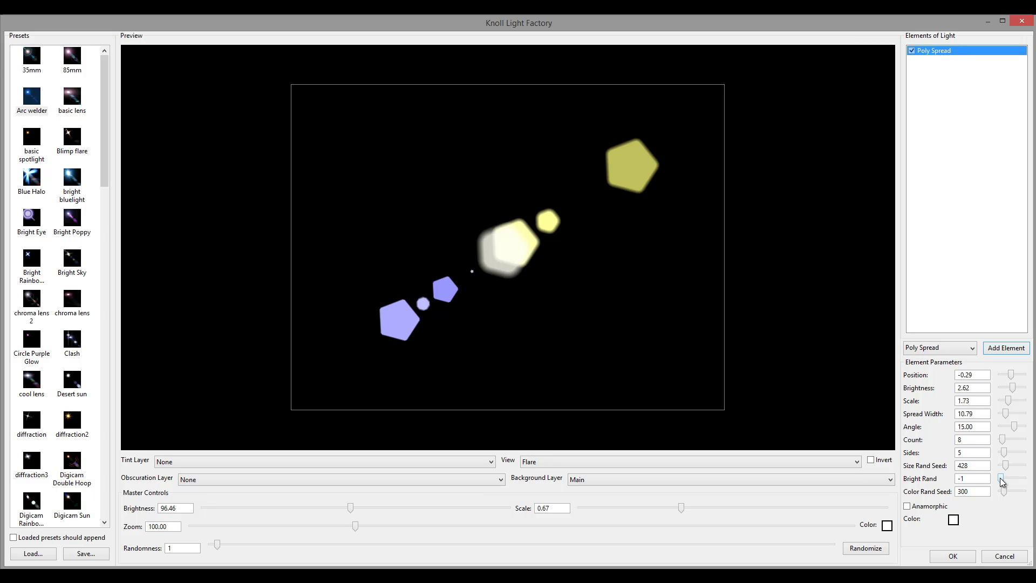
{"action": "left_click_drag", "start_coordinate": [1004, 491], "coordinate": [983, 493]}
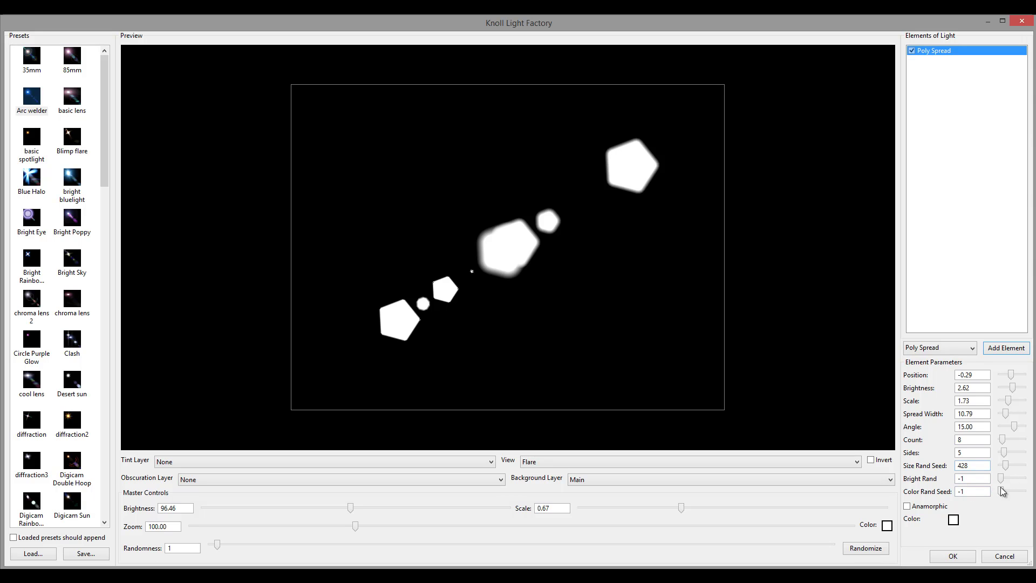
{"action": "left_click", "coordinate": [954, 520]}
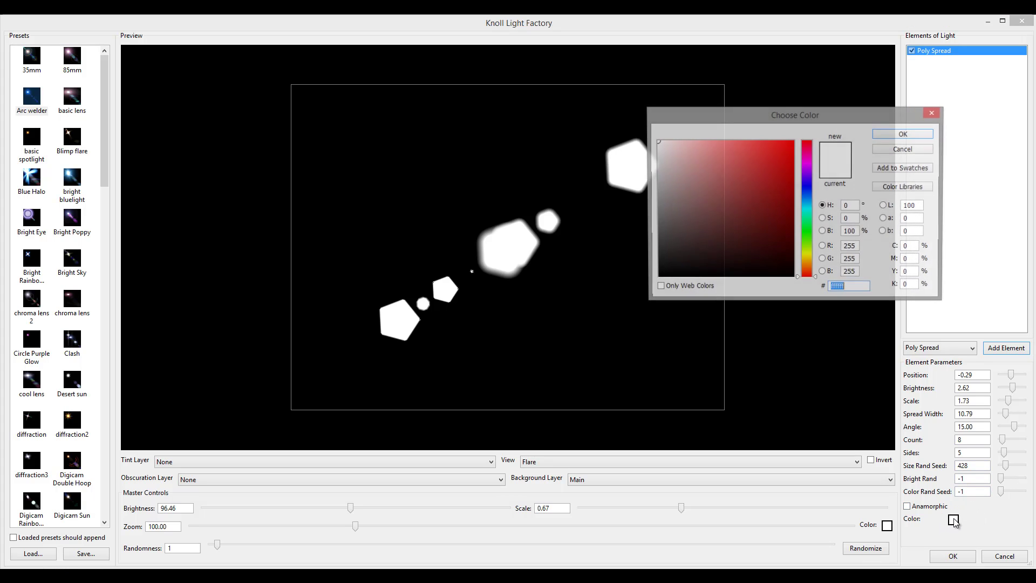
{"action": "type", "text": "ff0000"}
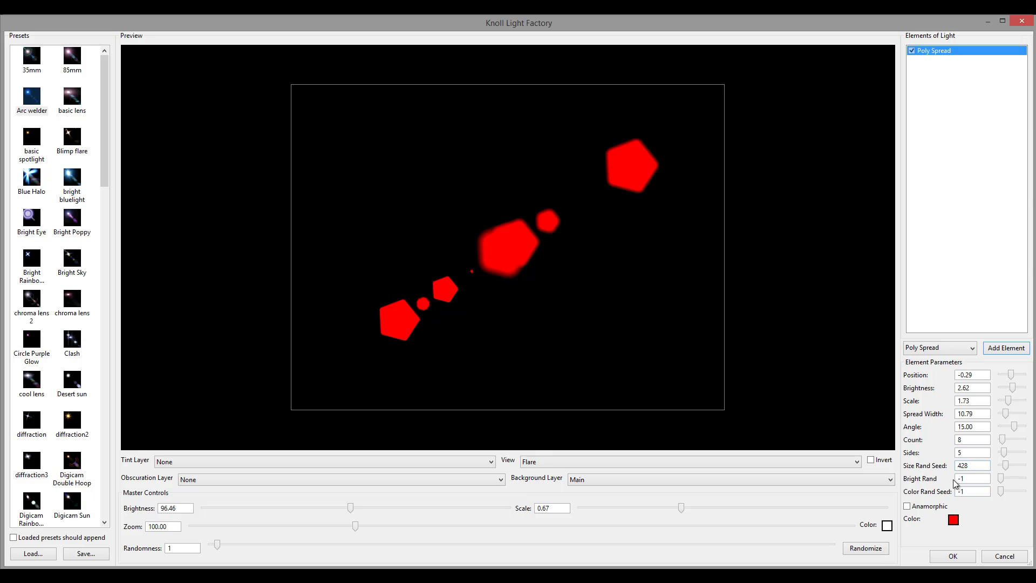
Set the Poly Spread's brightness randomness to 428 and its color random seed to 333.
{"action": "mouse_move", "coordinate": [1002, 480]}
{"action": "left_mouse_down"}
{"action": "mouse_move", "coordinate": [1019, 480]}
{"action": "mouse_move", "coordinate": [1006, 480]}
{"action": "left_mouse_up"}
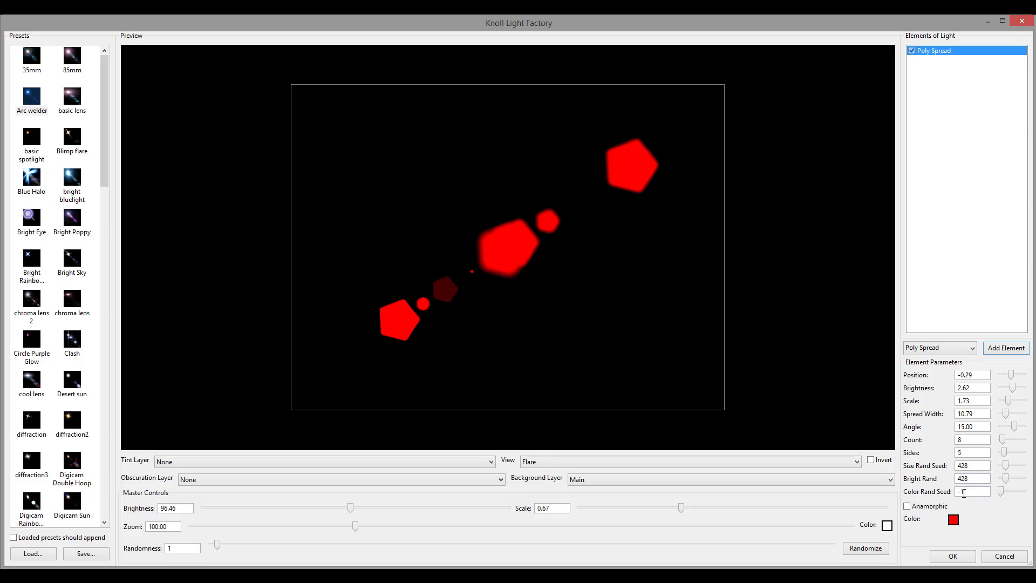
{"action": "mouse_move", "coordinate": [1004, 496]}
{"action": "left_mouse_down"}
{"action": "mouse_move", "coordinate": [1023, 494]}
{"action": "mouse_move", "coordinate": [1004, 493]}
{"action": "left_mouse_up"}
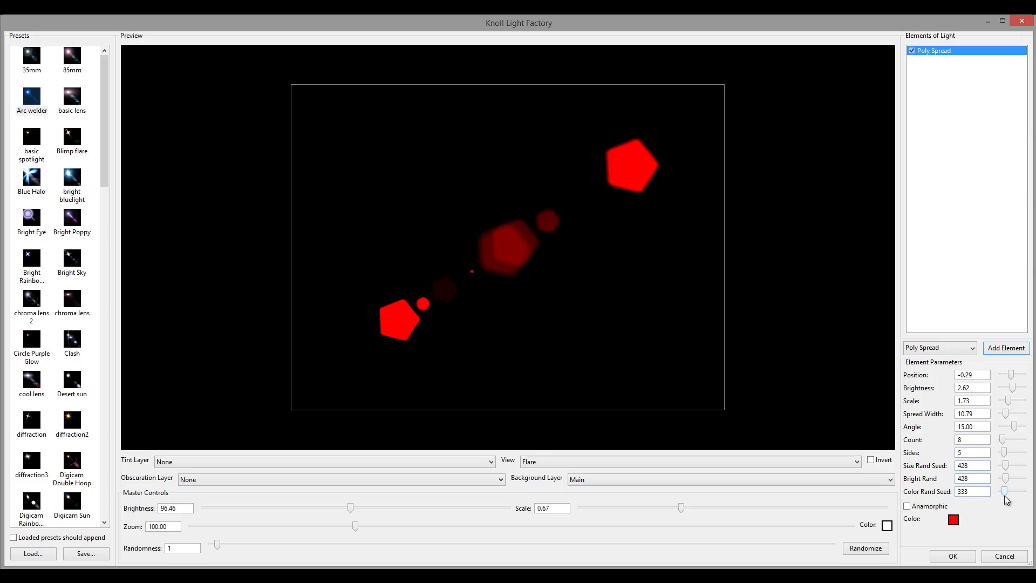
{"action": "mouse_move", "coordinate": [1005, 492]}
{"action": "left_mouse_down"}
{"action": "mouse_move", "coordinate": [1027, 492]}
{"action": "mouse_move", "coordinate": [1005, 491]}
{"action": "left_mouse_up"}
Change the Poly Spread's color to a pale yellow.
{"action": "left_click", "coordinate": [954, 519]}
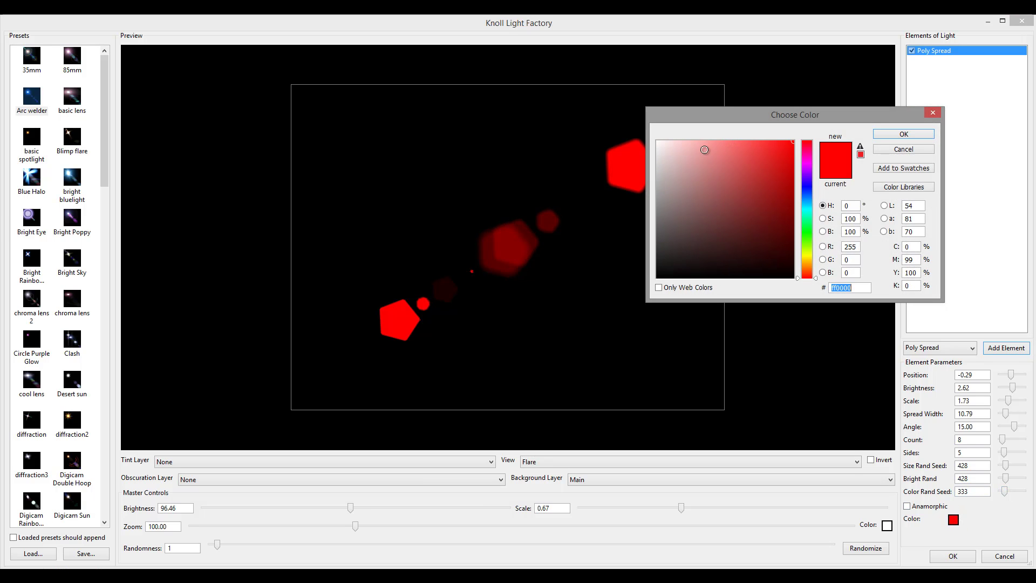
{"action": "left_click_drag", "start_coordinate": [705, 151], "coordinate": [667, 134]}
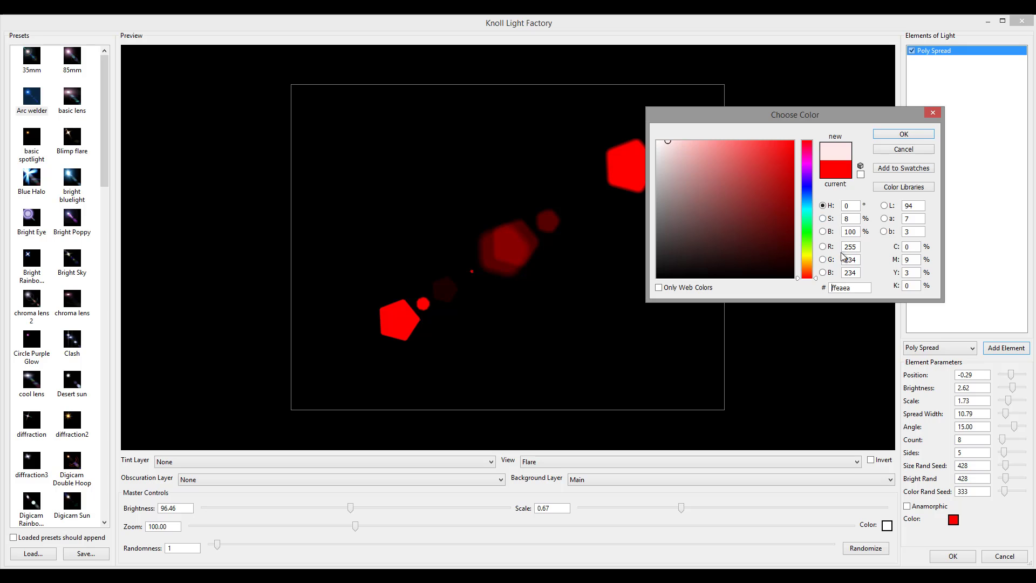
{"action": "left_click_drag", "start_coordinate": [807, 268], "coordinate": [807, 257]}
{"action": "left_click", "coordinate": [685, 142]}
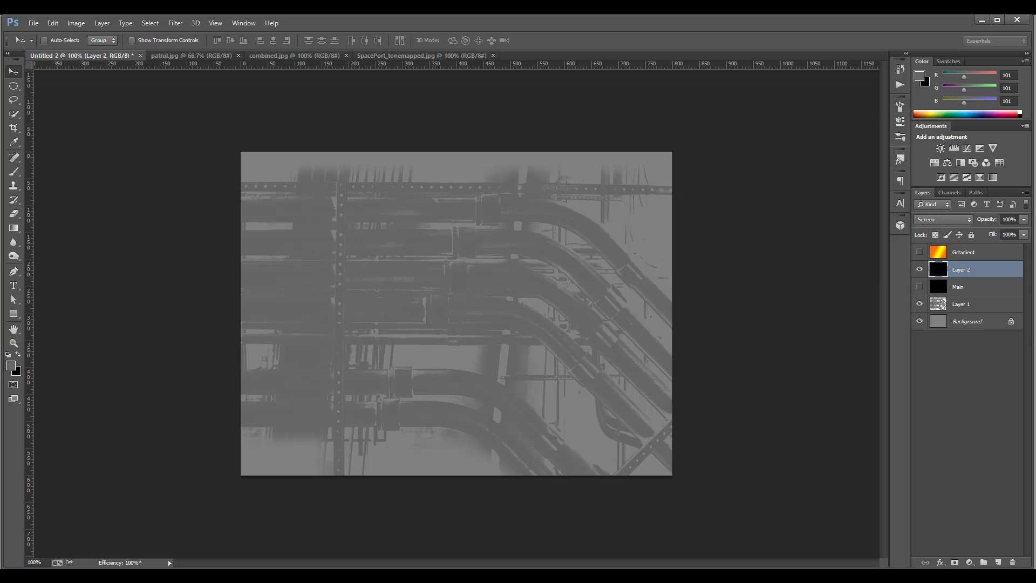
{"action": "left_click", "coordinate": [402, 555]}
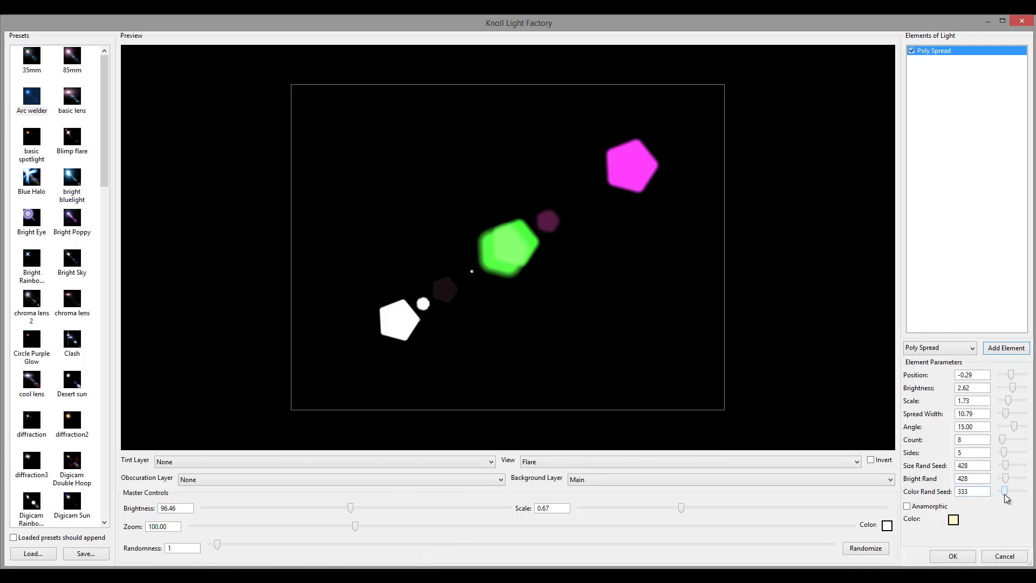
Try a brightness randomness of 618 with color random seeds of 1142 and 666 on the Poly Spread.
{"action": "mouse_move", "coordinate": [1004, 492]}
{"action": "left_mouse_down"}
{"action": "mouse_move", "coordinate": [1031, 494]}
{"action": "mouse_move", "coordinate": [1004, 496]}
{"action": "mouse_move", "coordinate": [1026, 494]}
{"action": "mouse_move", "coordinate": [1008, 482]}
{"action": "left_mouse_up"}
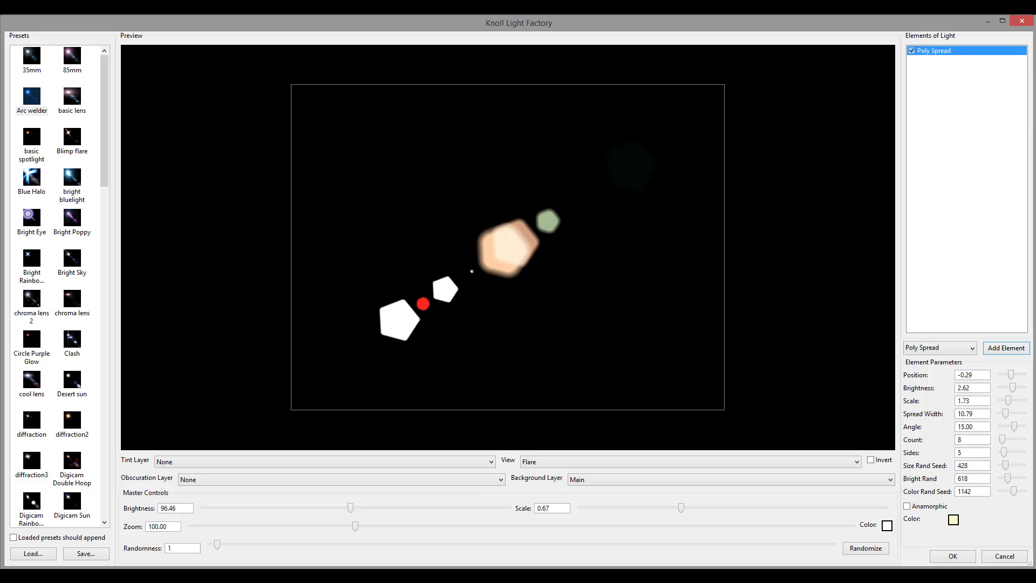
{"action": "left_click_drag", "start_coordinate": [1017, 494], "coordinate": [1011, 494]}
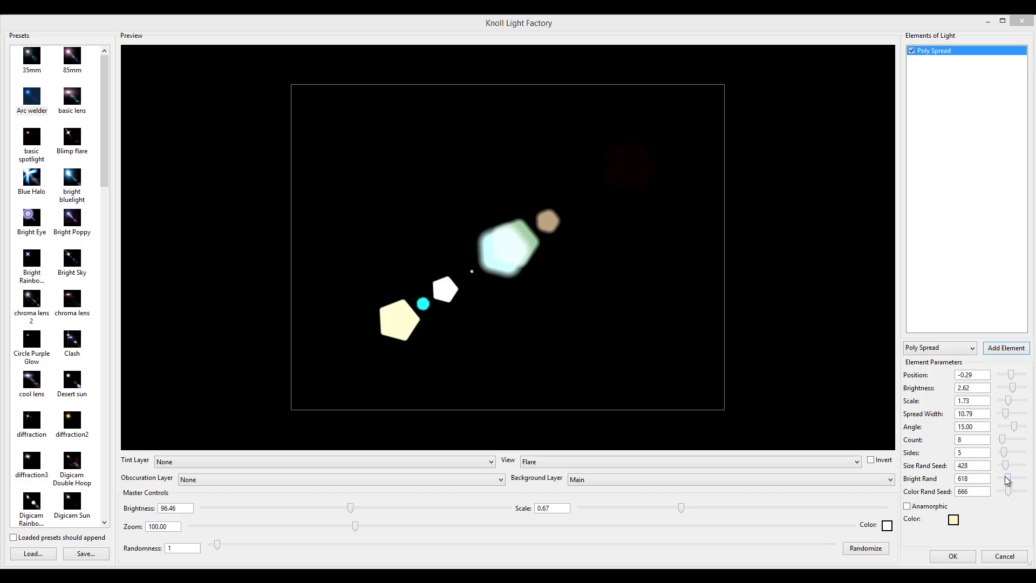
Set the Poly Spread's brightness randomness and color random seed to -1, and lower its brightness to 0.72.
{"action": "left_click_drag", "start_coordinate": [1008, 479], "coordinate": [977, 492]}
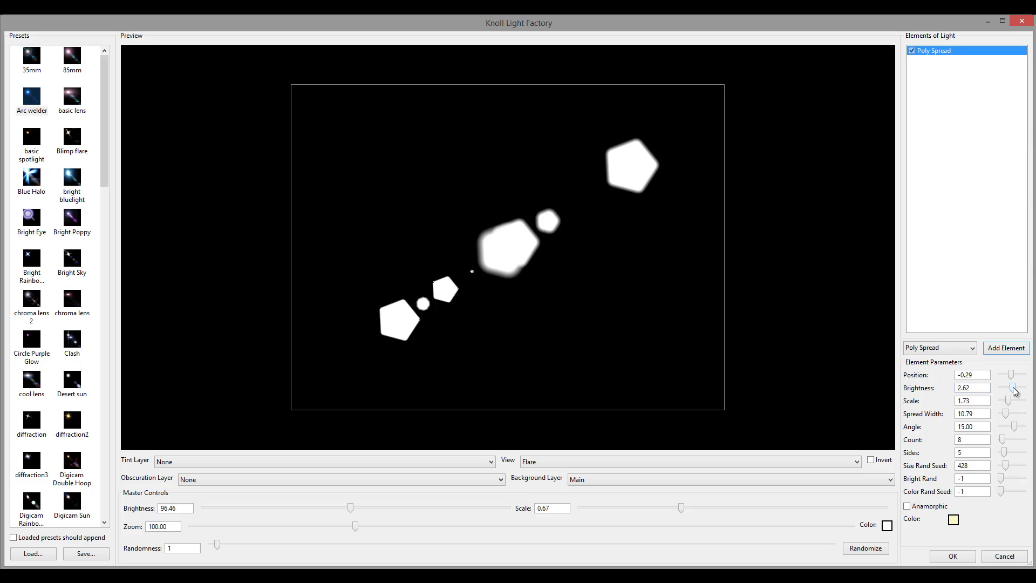
{"action": "left_click_drag", "start_coordinate": [1013, 388], "coordinate": [1007, 392]}
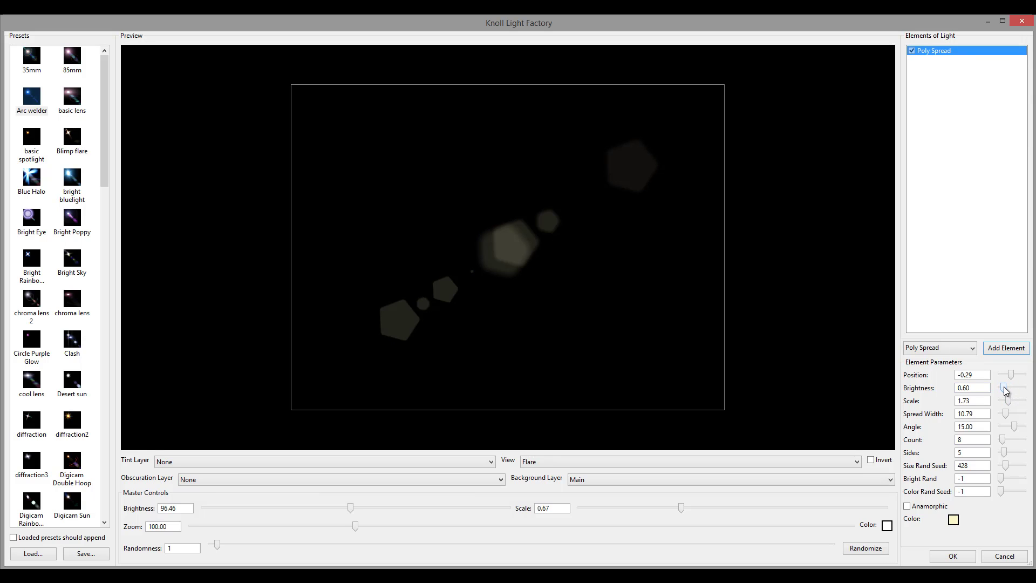
{"action": "mouse_move", "coordinate": [1006, 389]}
{"action": "left_mouse_down"}
{"action": "mouse_move", "coordinate": [1015, 389]}
{"action": "mouse_move", "coordinate": [1006, 394]}
{"action": "left_mouse_up"}
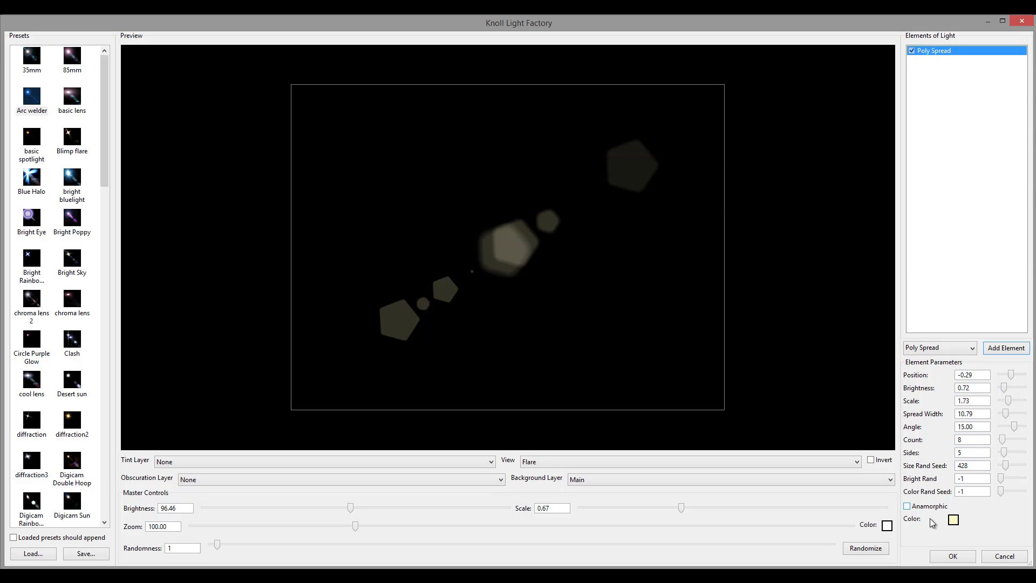